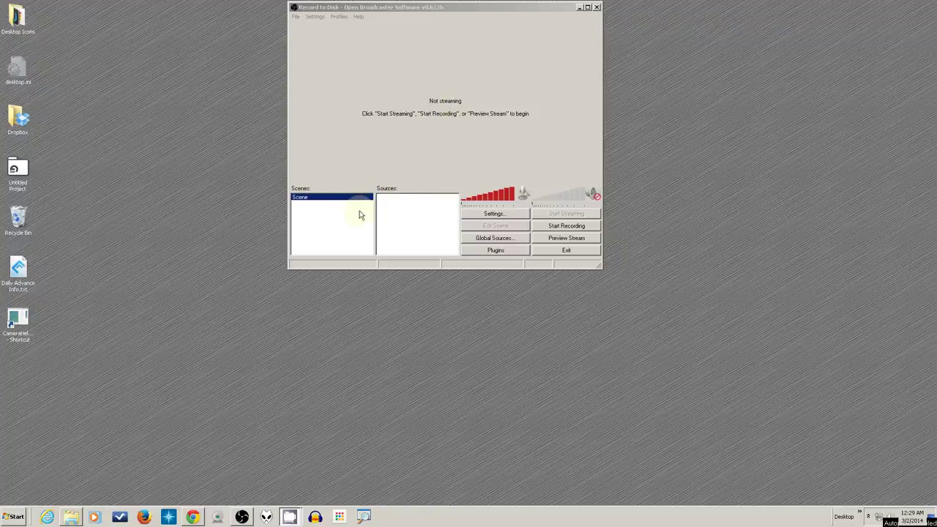
Rename the default scene to 'Webcam only' from its context menu.
right_click(306, 199)
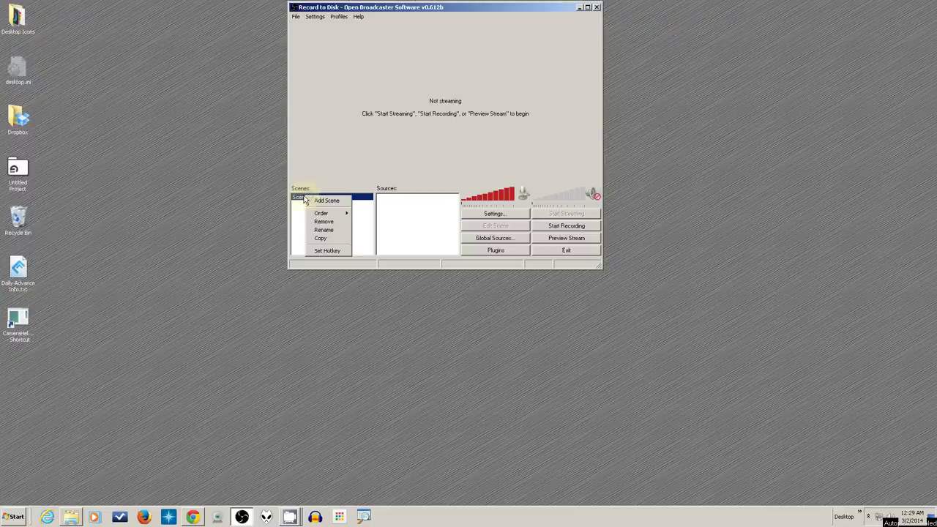
click(324, 229)
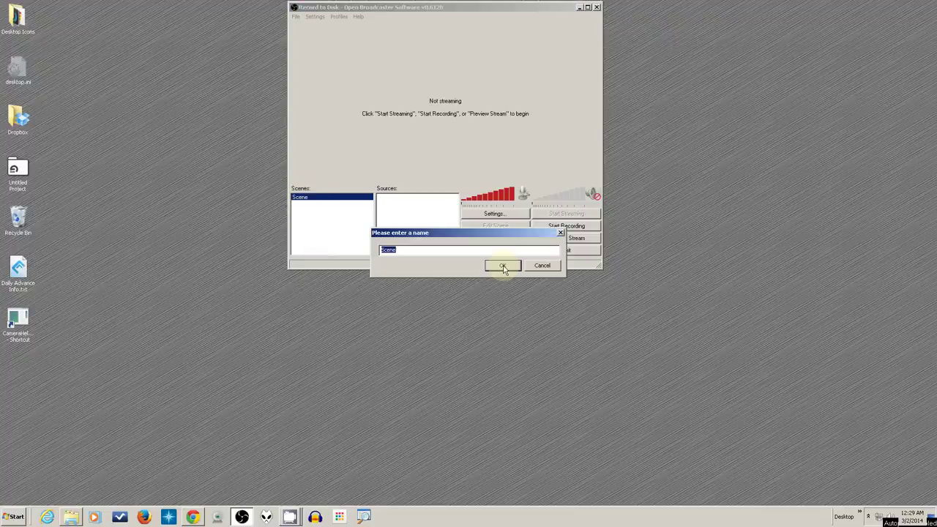
text(Webcam only)
click(502, 266)
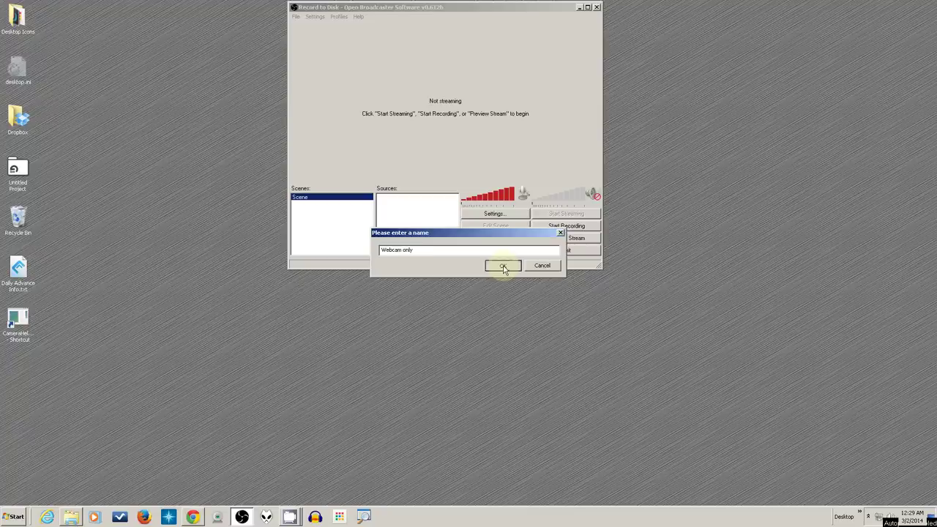
Bring up the Sources add menu to see the options, then dismiss it without adding anything.
right_click(399, 205)
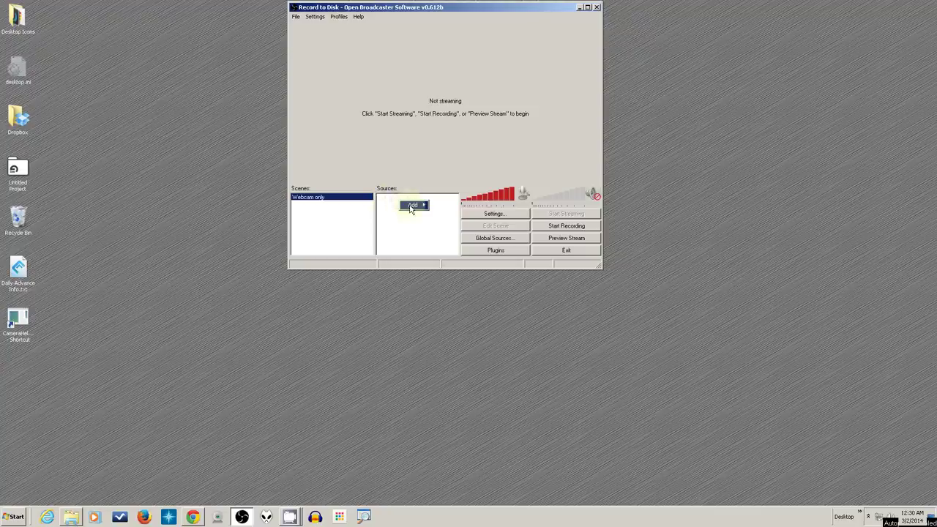
mouse_move(410, 208)
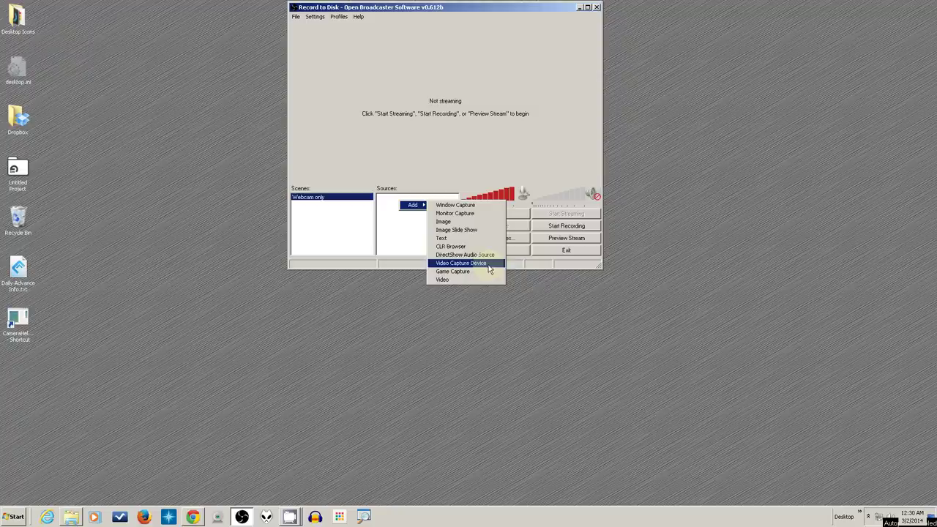
click(409, 242)
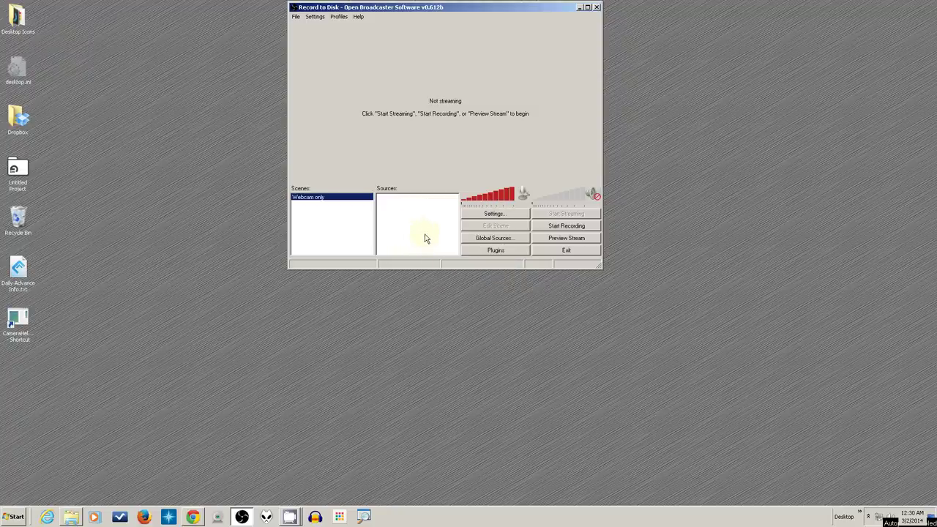
In Global Sources, add a Video Capture Device source and name it 'C920 Webcam'.
click(496, 239)
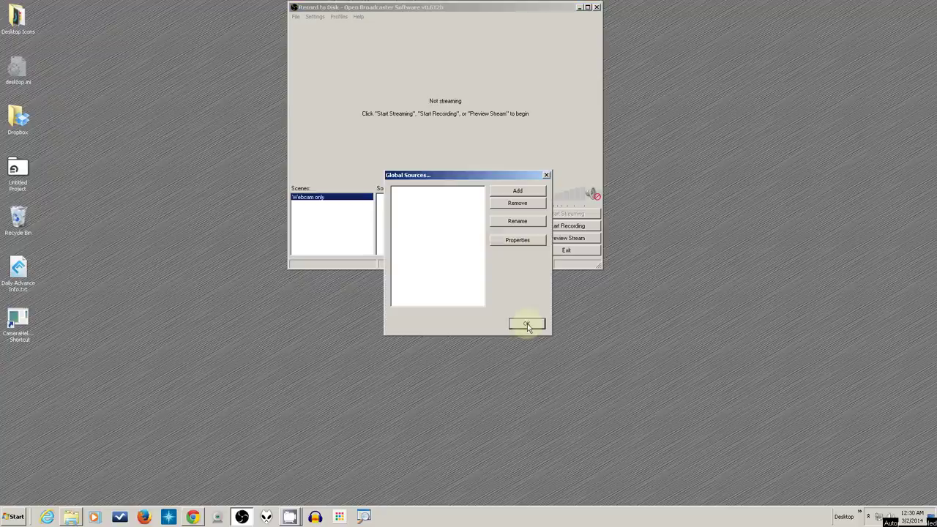
click(516, 191)
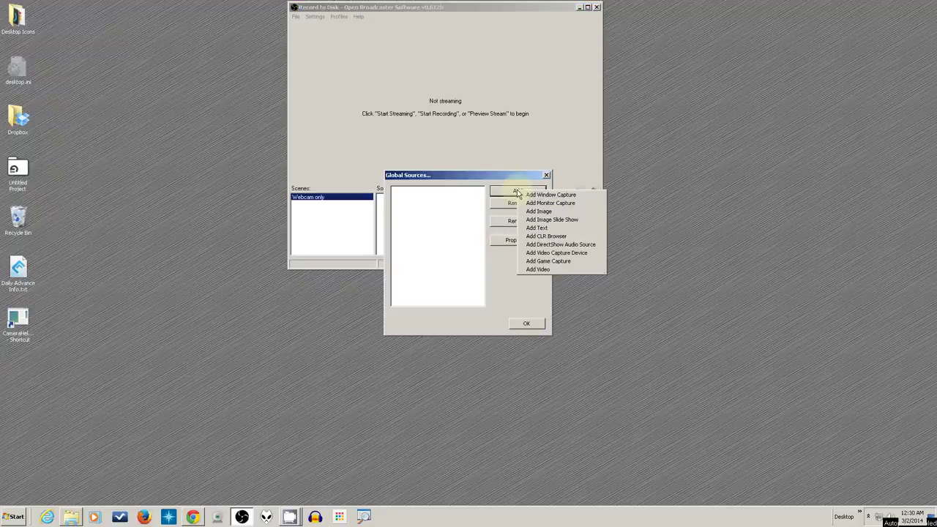
click(560, 254)
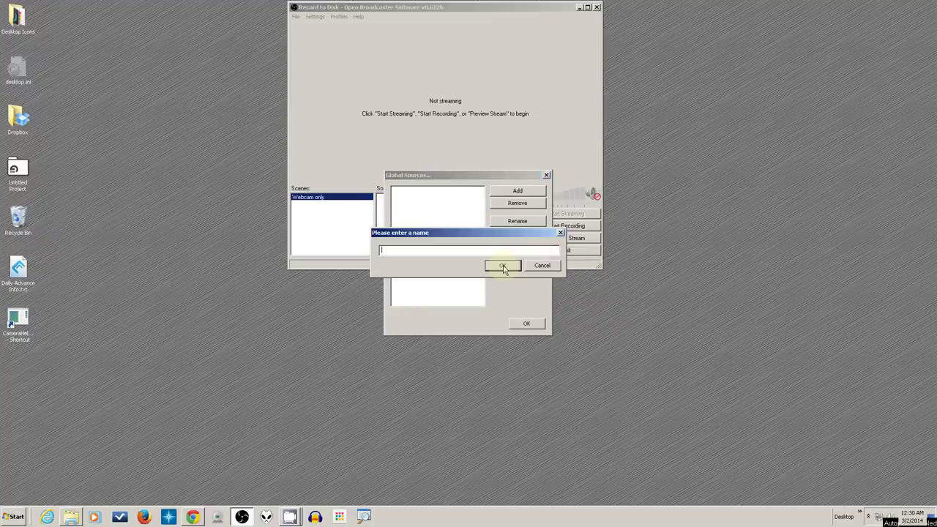
click(456, 253)
text(C920)
text(Webcam)
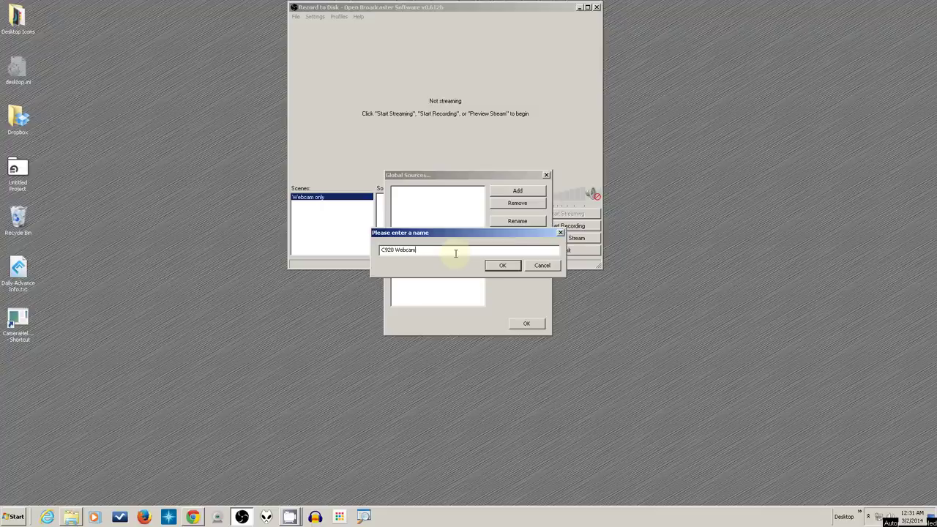
Confirm the name and set the Logitech HD Pro Webcam C920 at custom 1280x720 resolution.
click(504, 265)
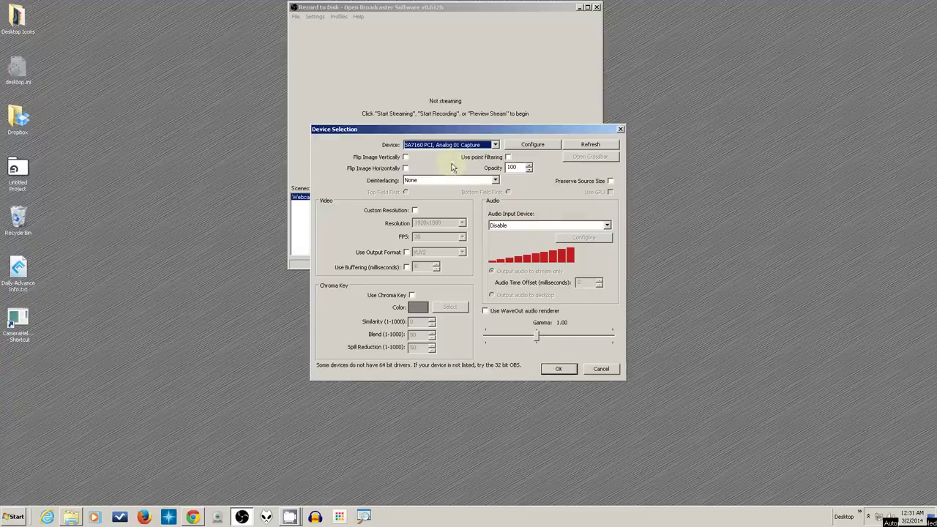
click(415, 210)
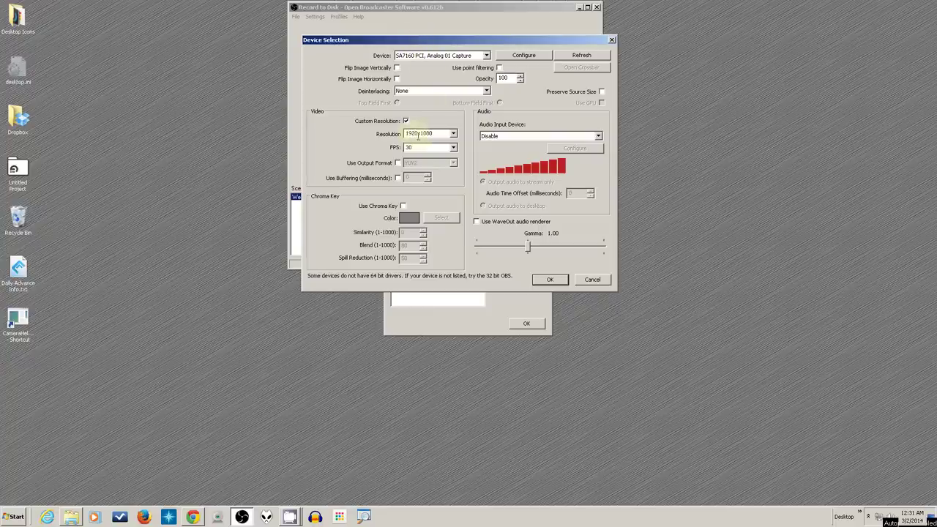
click(485, 57)
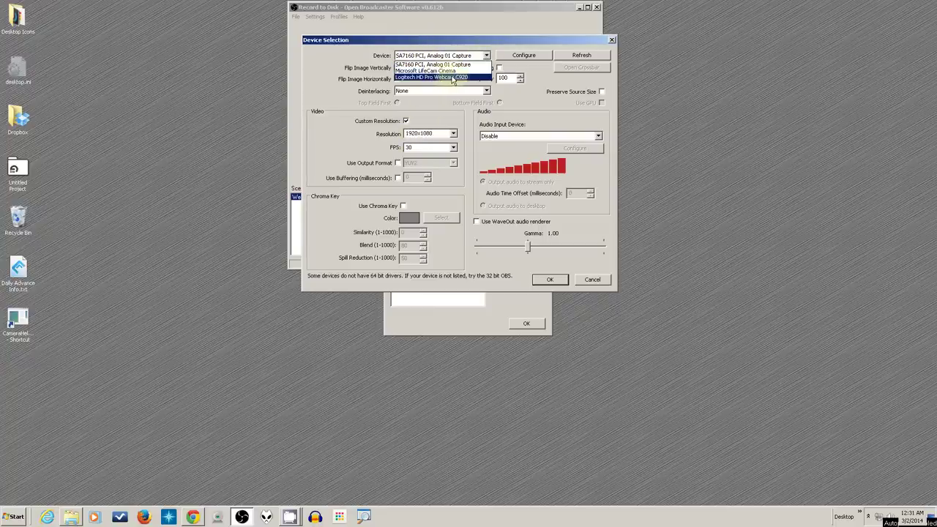
click(455, 78)
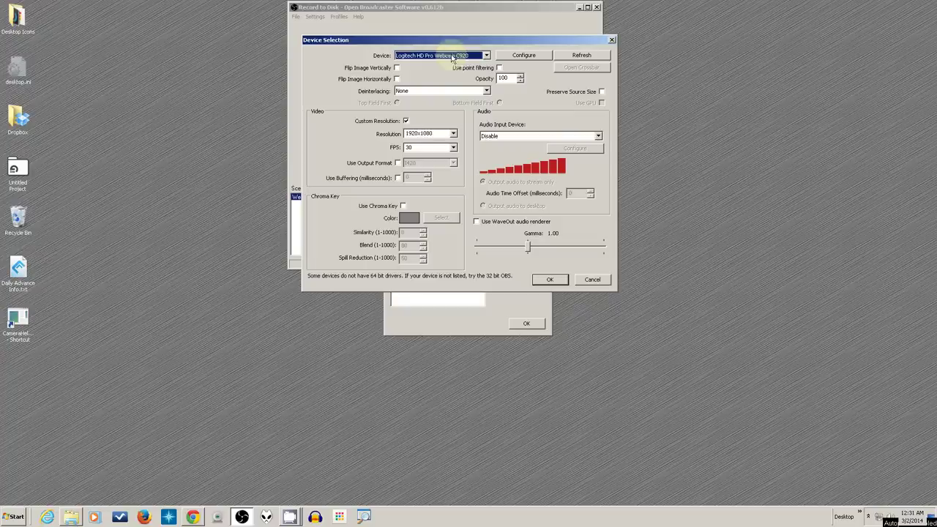
click(454, 135)
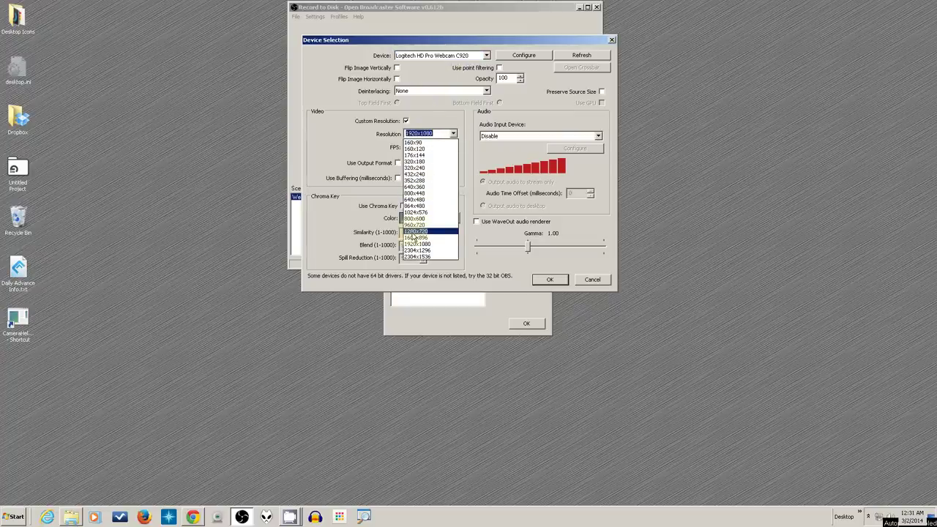
click(415, 231)
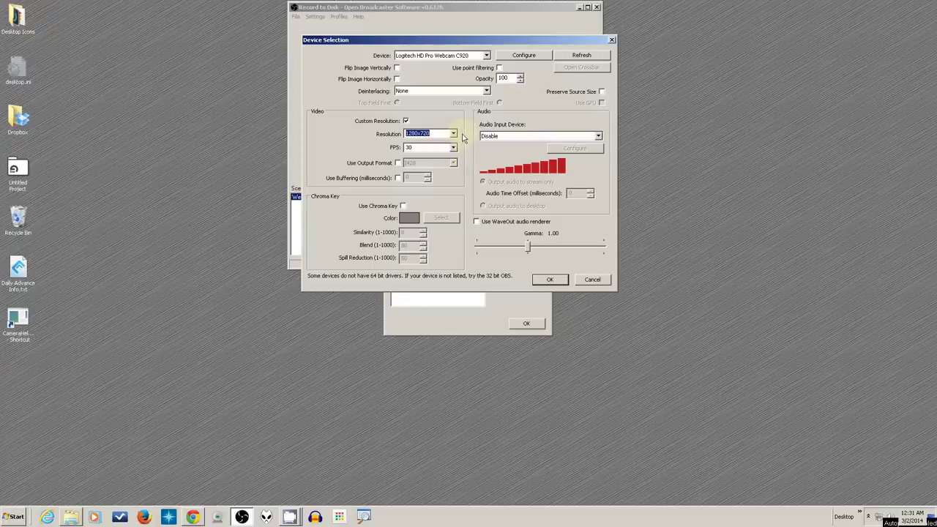
click(454, 135)
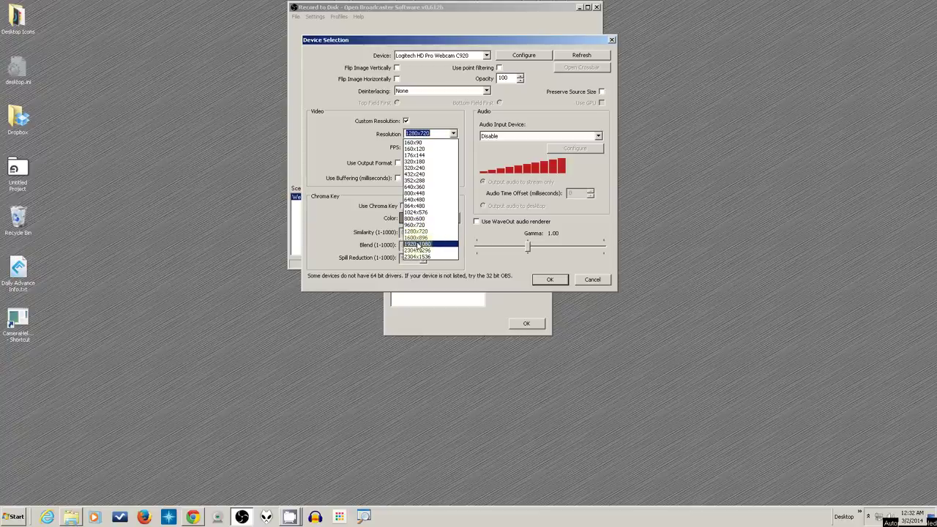
click(419, 244)
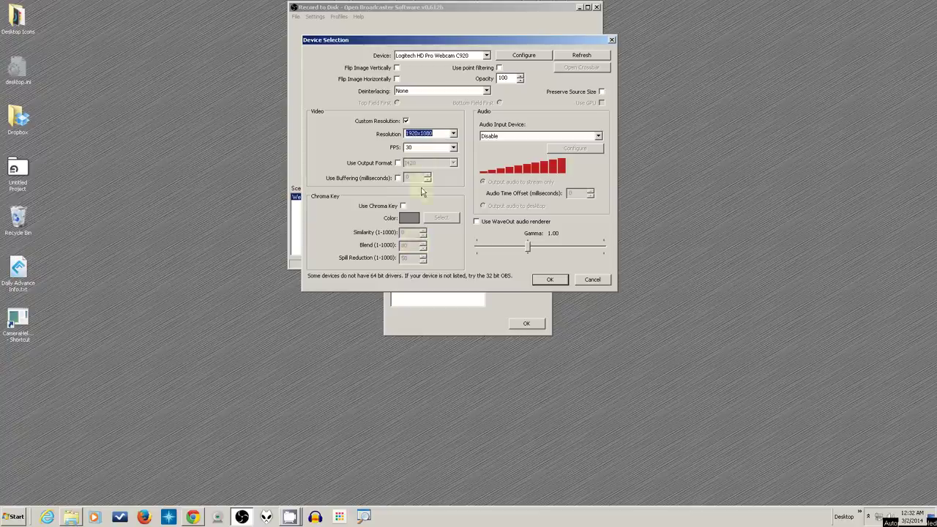
click(454, 134)
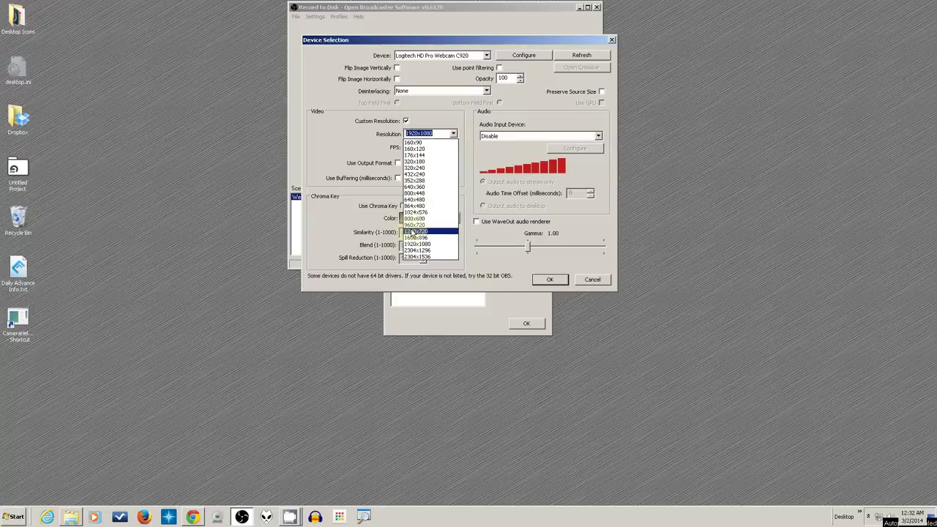
click(413, 233)
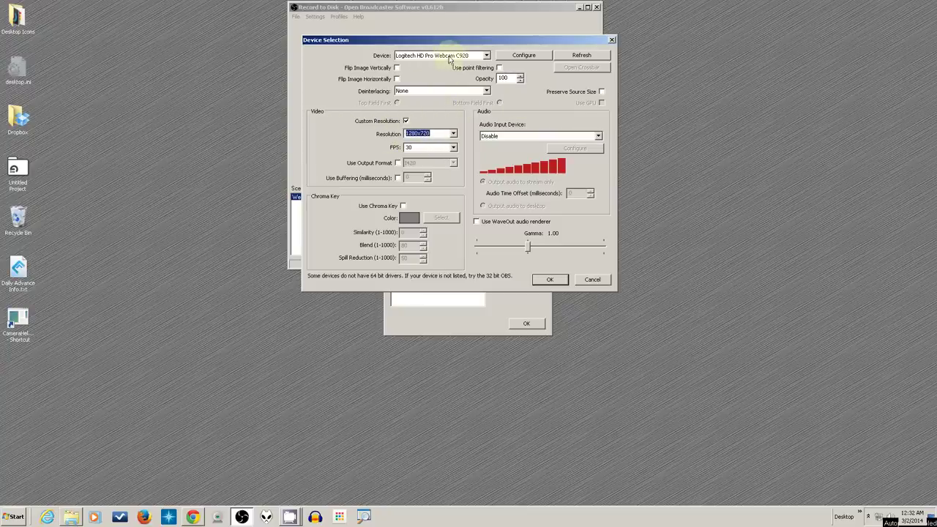
click(522, 59)
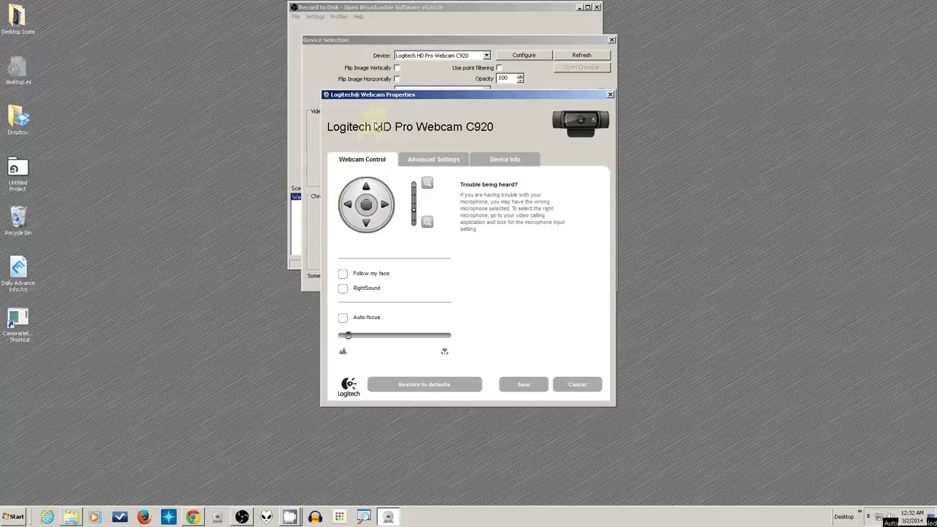
drag(388, 101, 492, 69)
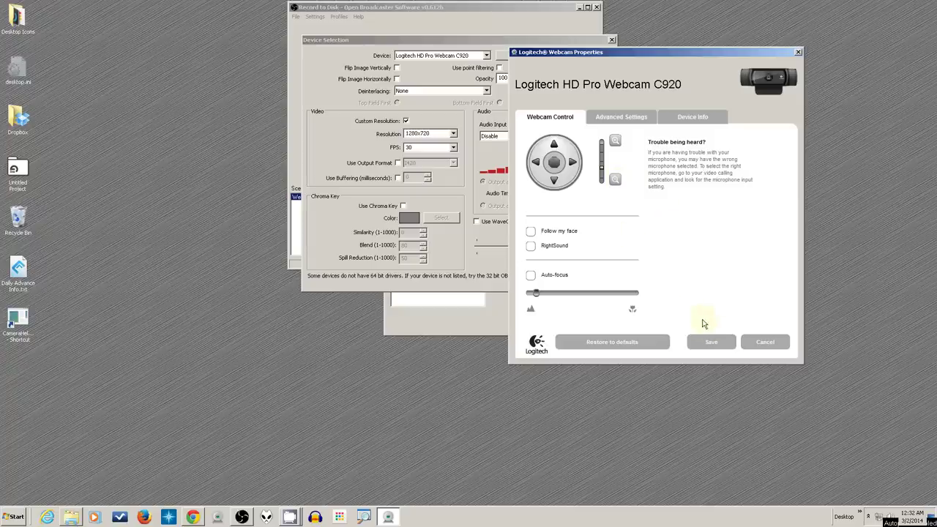
click(711, 342)
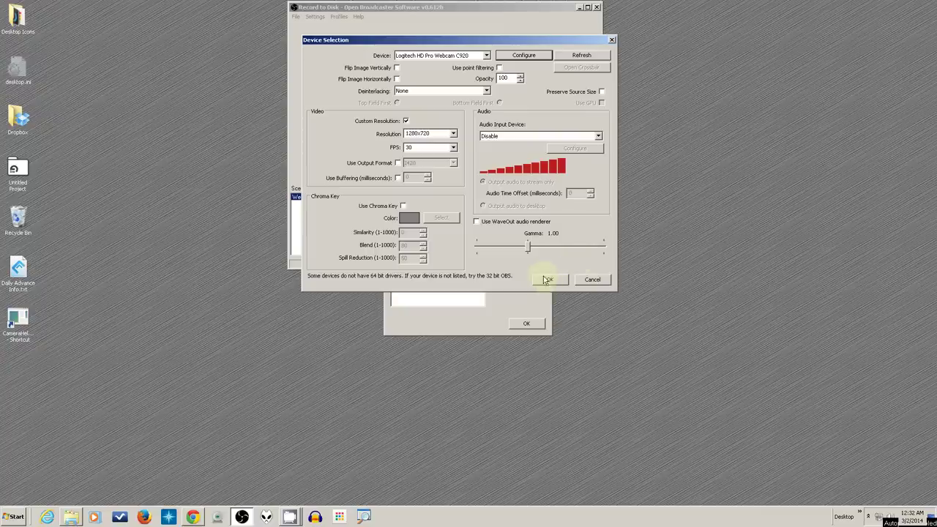
Keep the Logitech C920 device and 1280x720 resolution, and apply the device settings.
click(466, 60)
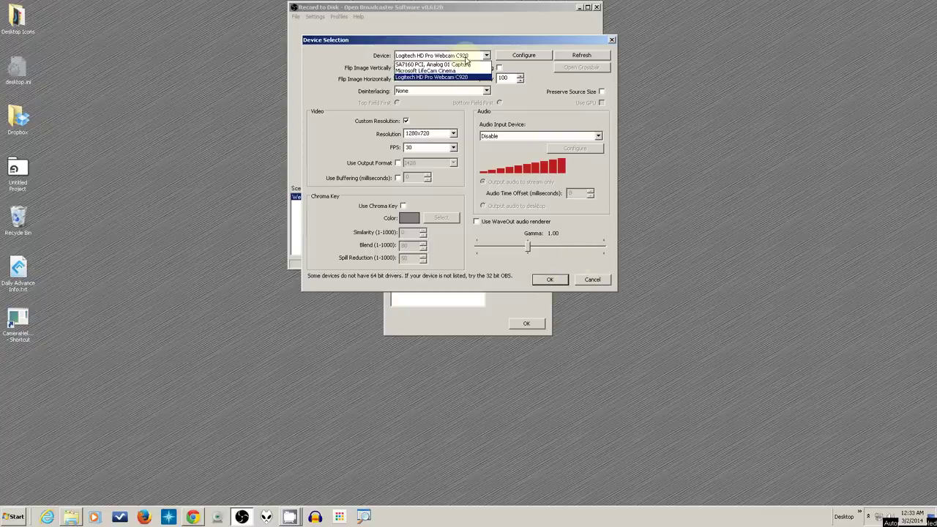
click(465, 65)
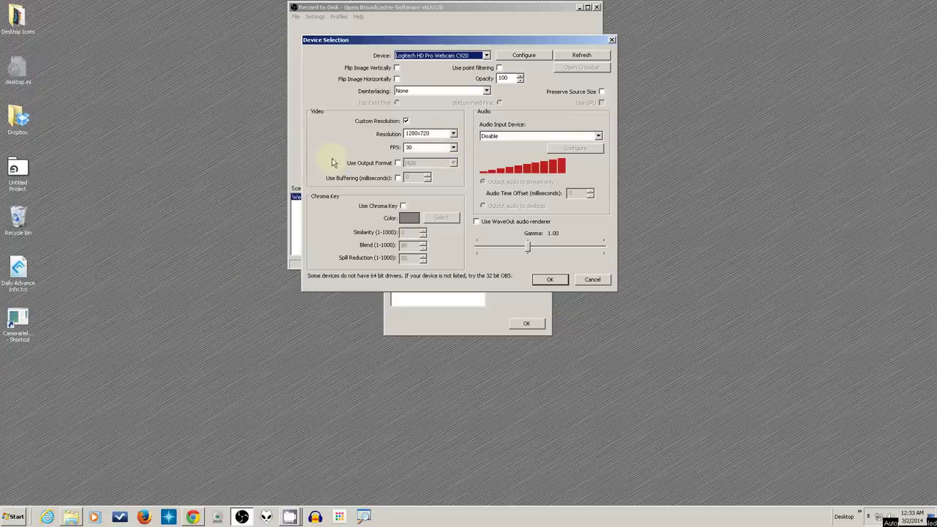
click(453, 135)
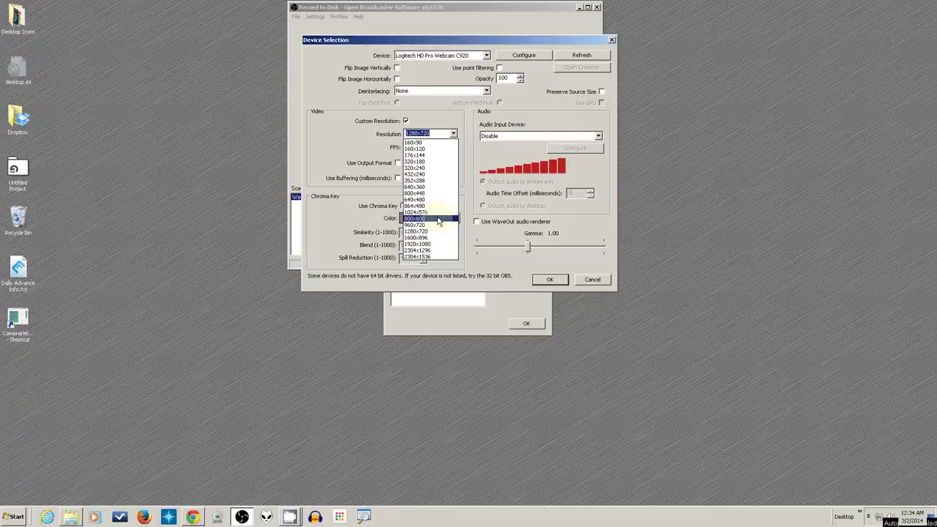
click(445, 232)
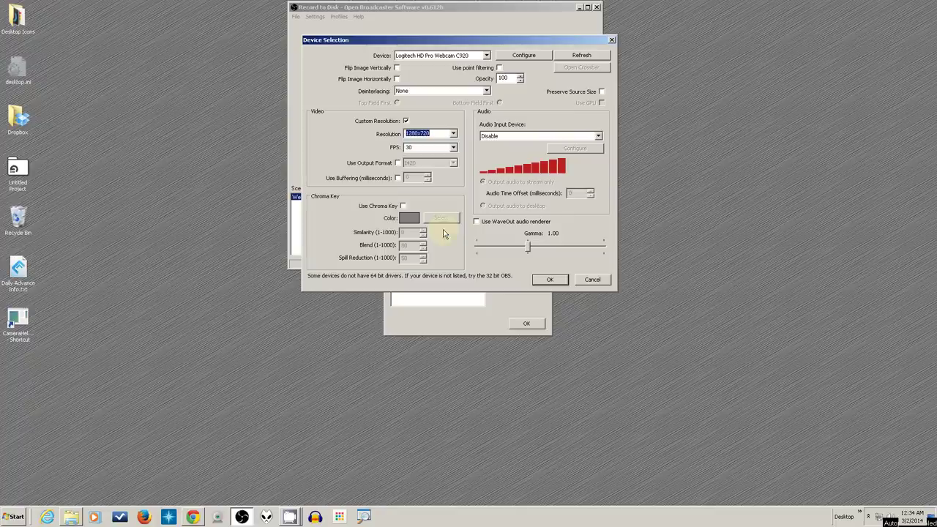
click(551, 280)
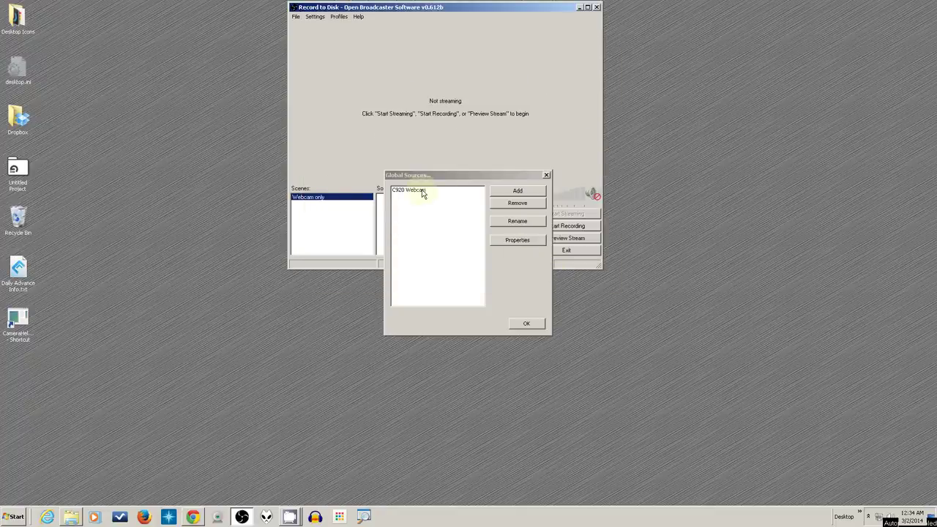
Add the C920 Webcam global source to the Webcam only scene, keeping its default name.
click(528, 325)
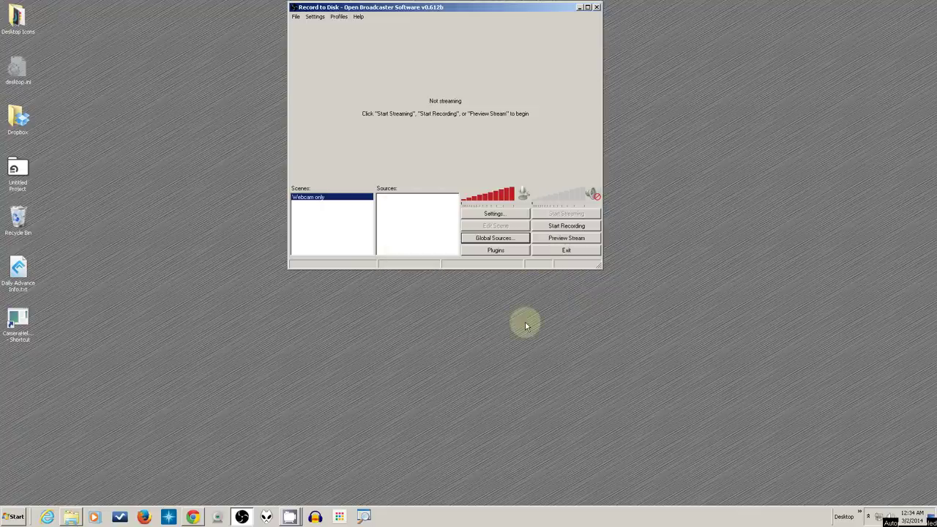
right_click(391, 206)
mouse_move(408, 213)
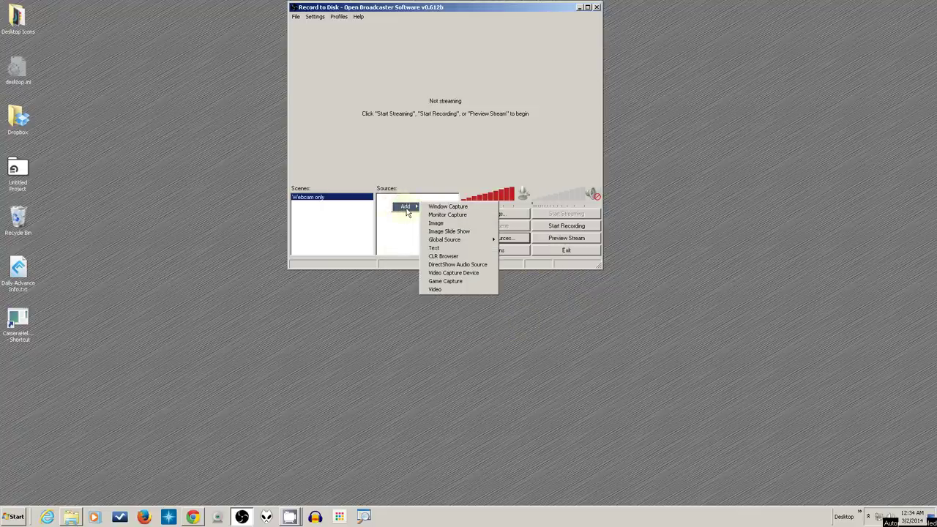
mouse_move(476, 242)
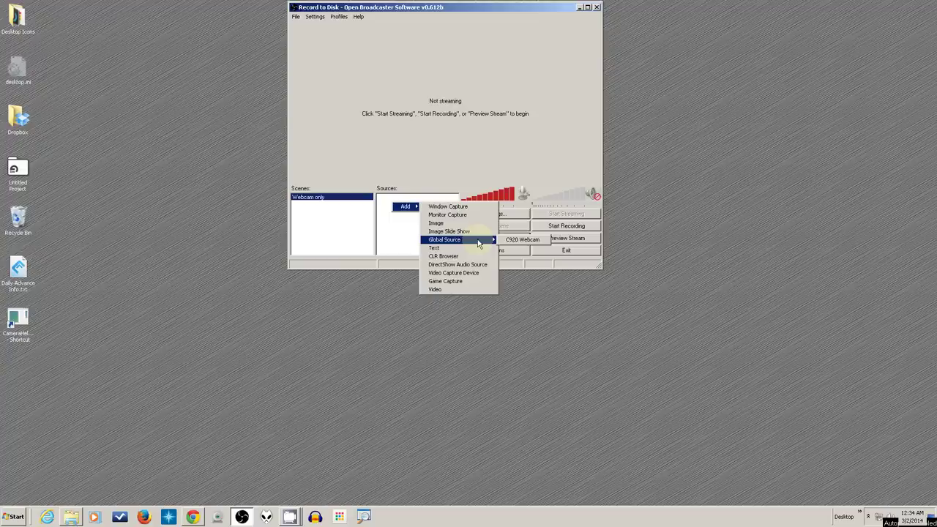
click(526, 246)
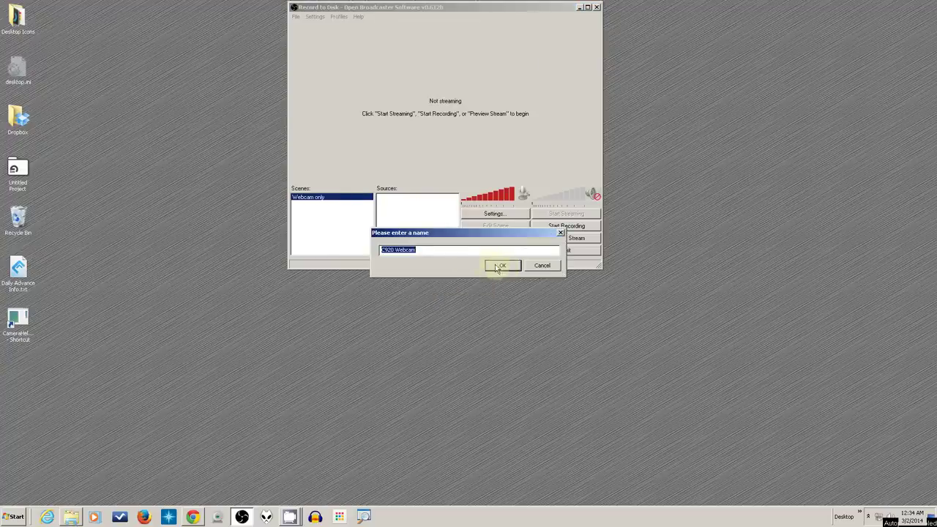
click(497, 267)
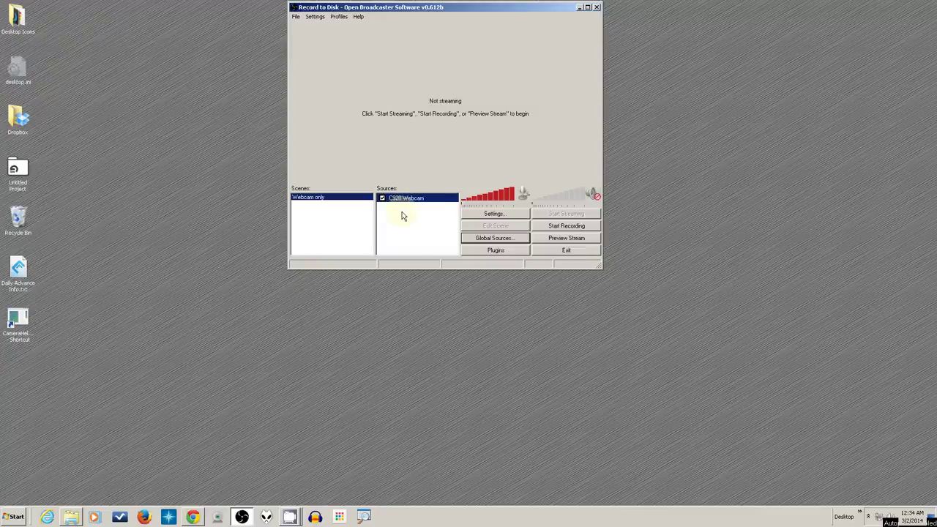
click(402, 216)
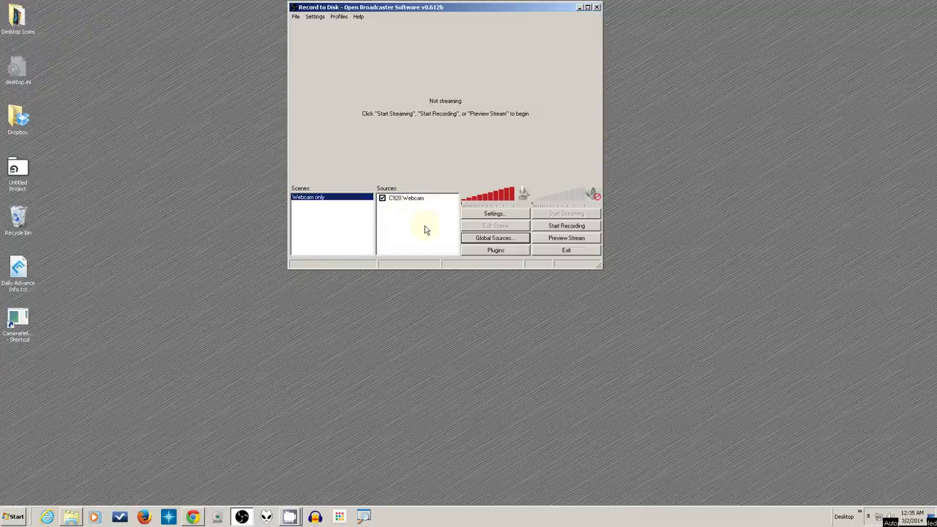
Start the stream preview and stretch the webcam source to fill the canvas.
click(562, 239)
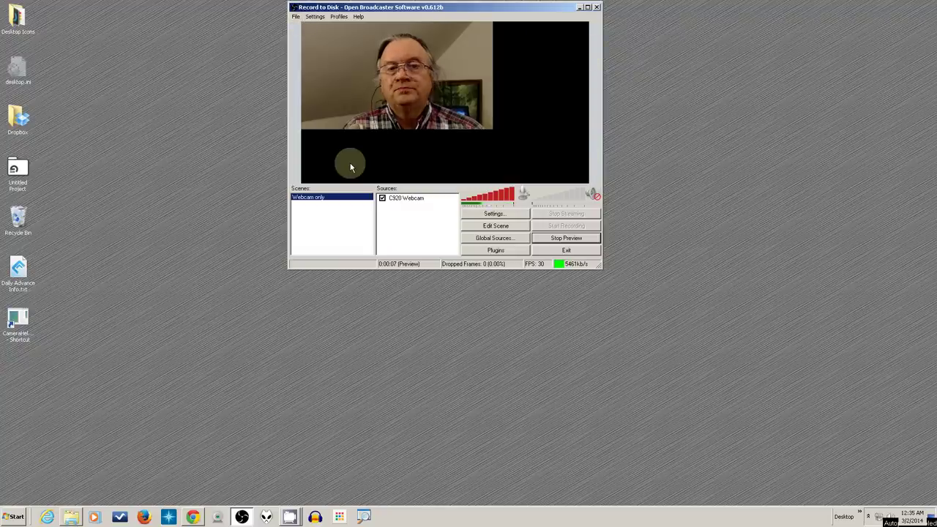
right_click(390, 99)
mouse_move(432, 163)
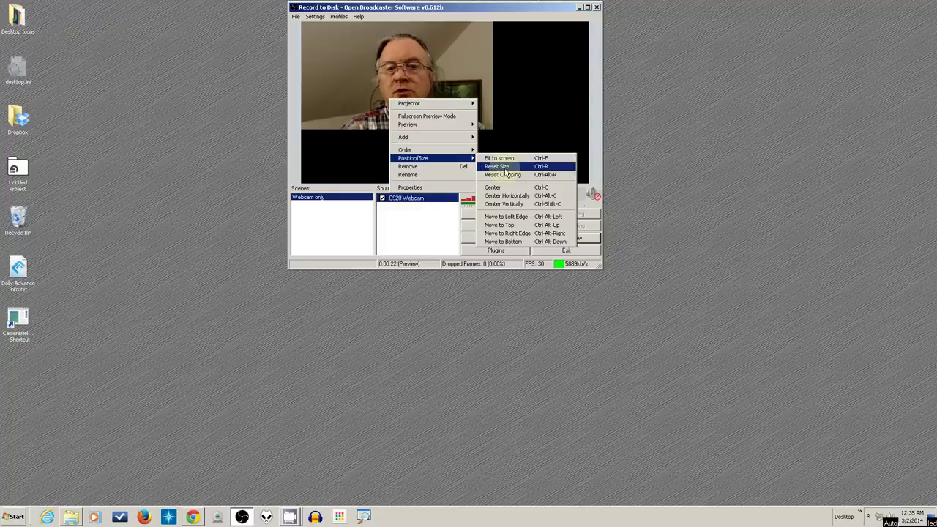
click(505, 167)
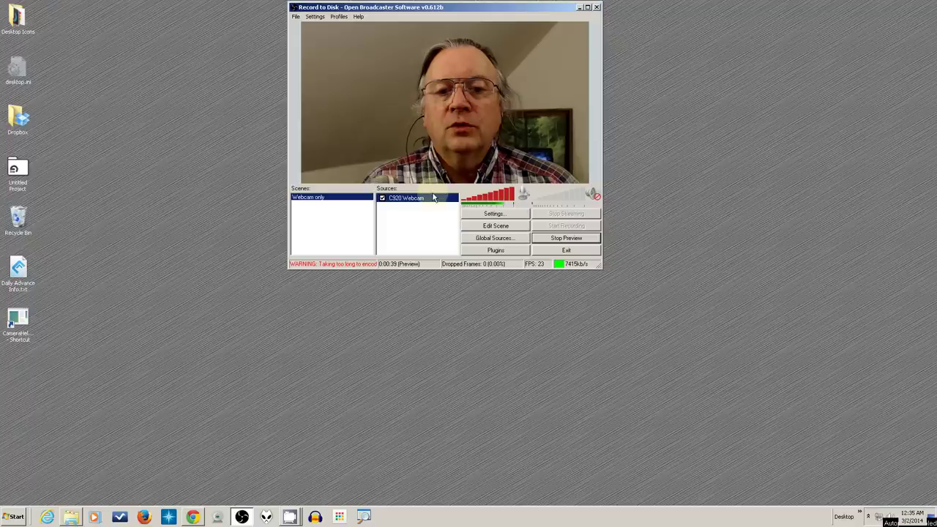
Reset the webcam to its native size and centre it with Ctrl+C.
right_click(433, 198)
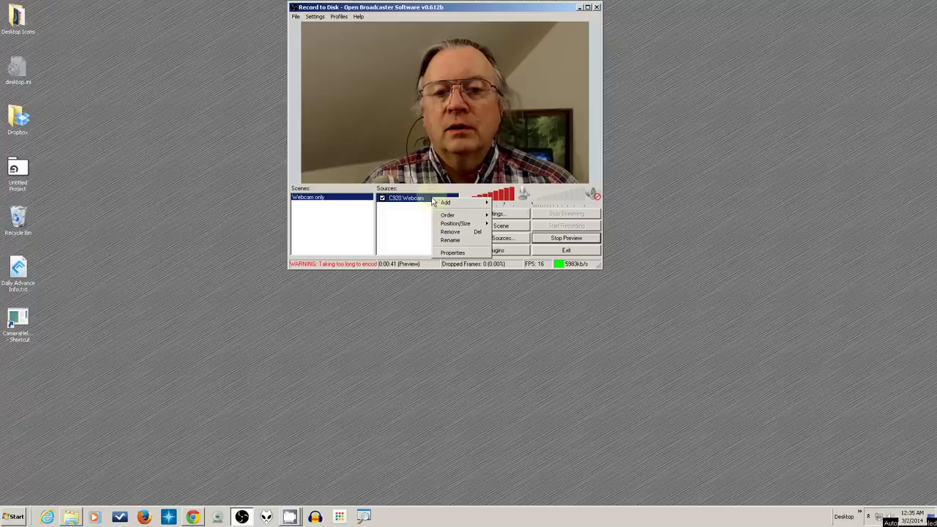
mouse_move(480, 223)
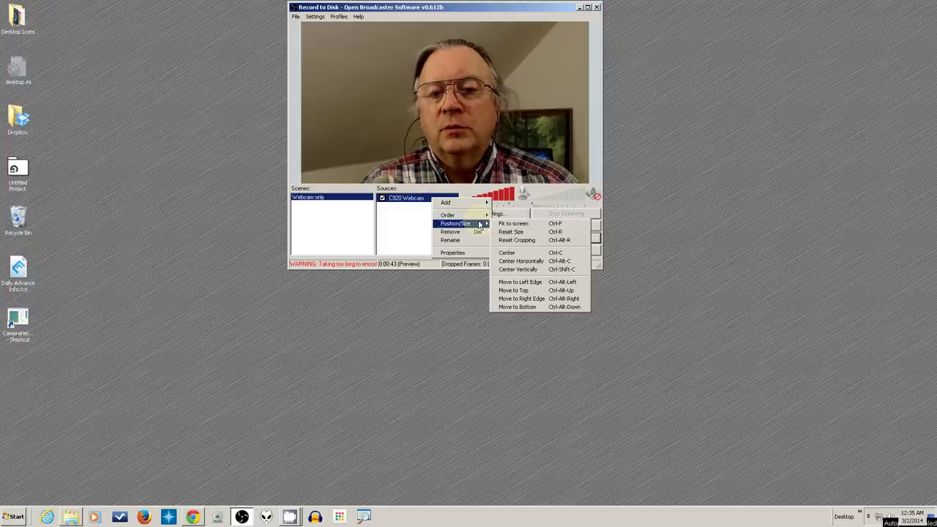
click(525, 232)
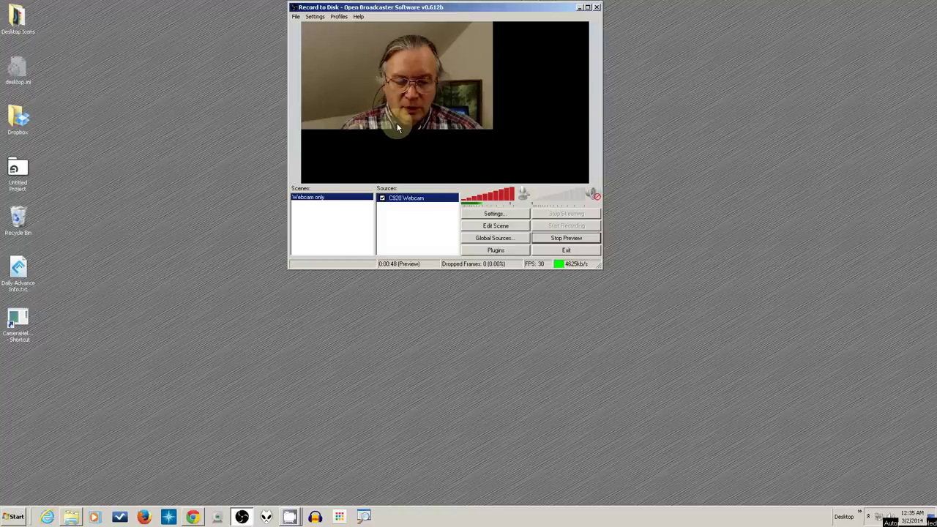
key(ctrl+c)
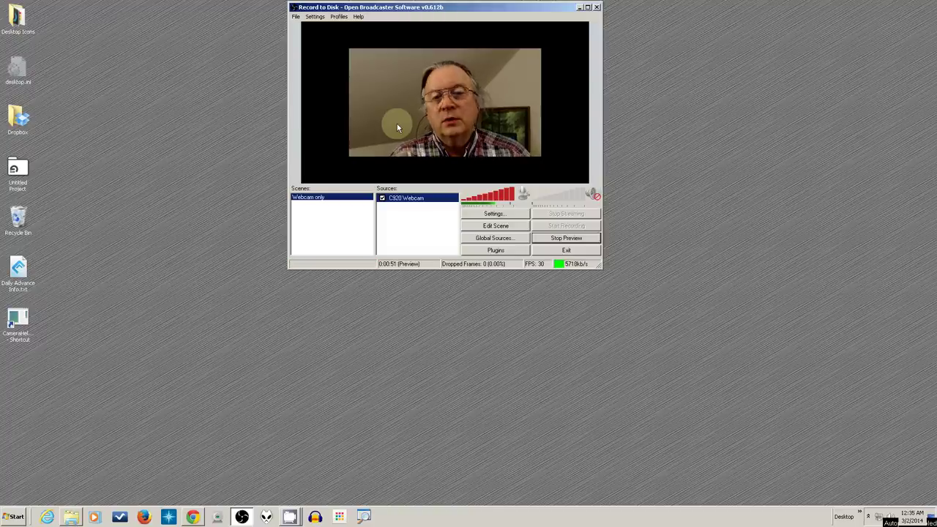
Browse the webcam source's edge-alignment options without applying one.
right_click(413, 200)
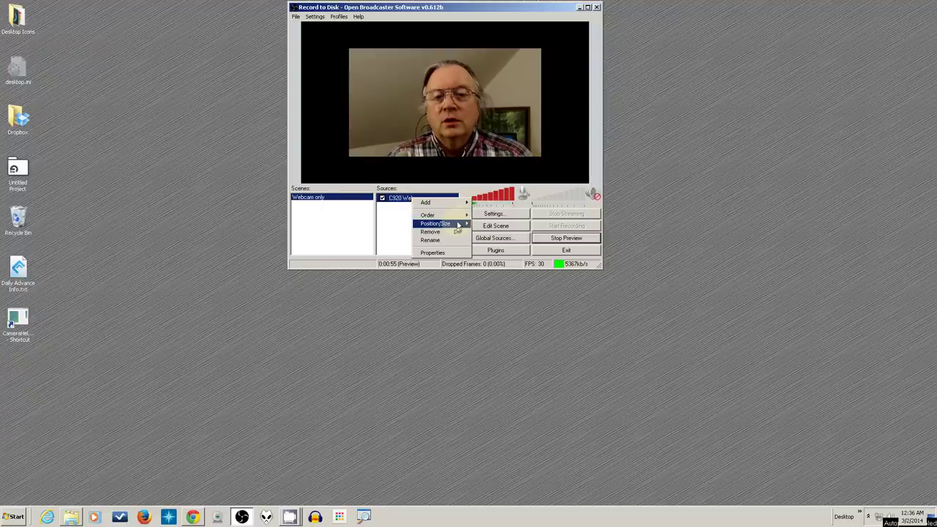
mouse_move(457, 227)
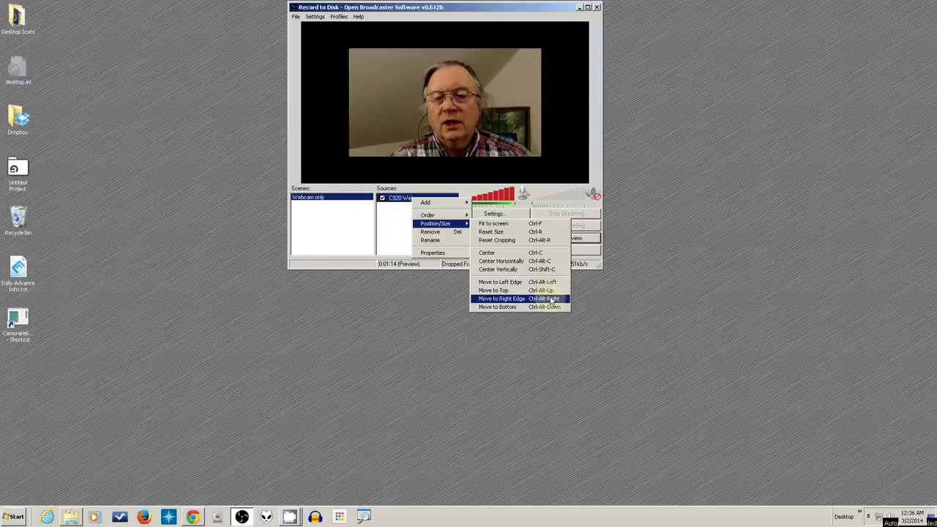
key(Up)
key(Up)
key(Down)
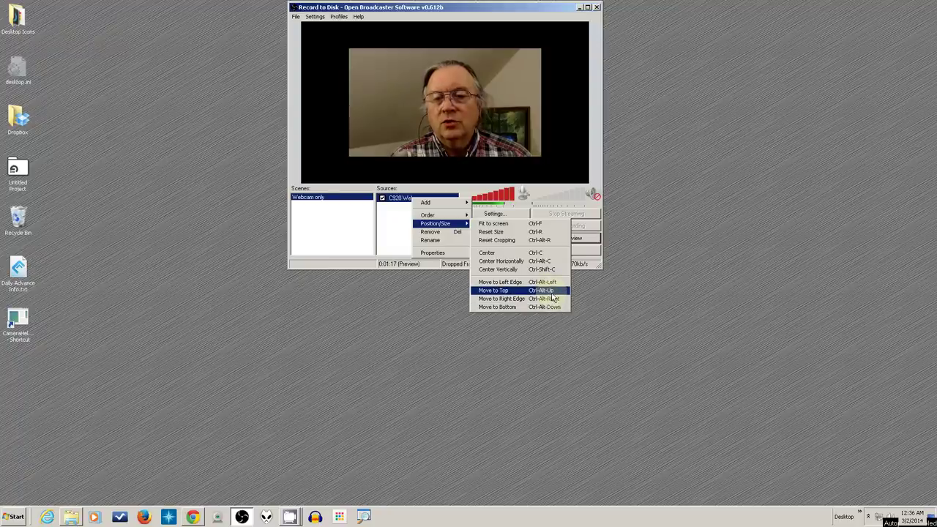
key(Up)
key(Down)
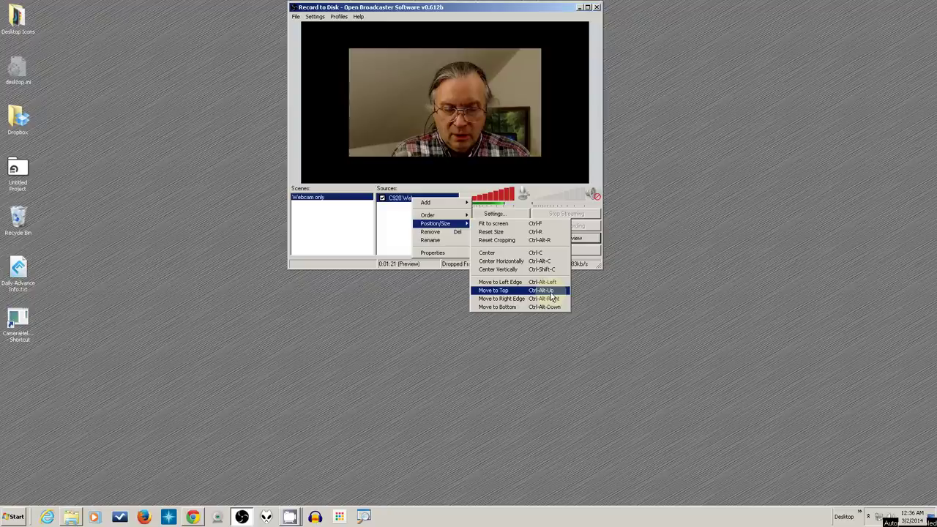
click(552, 297)
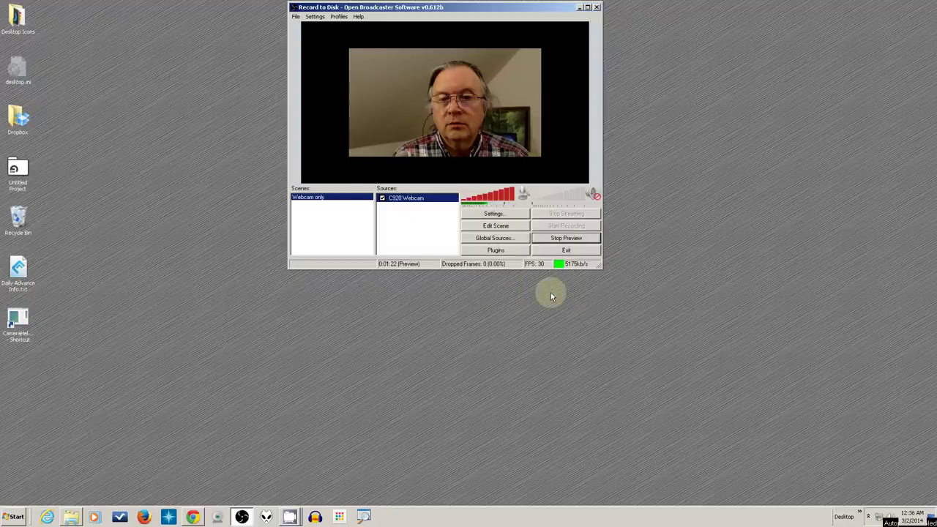
key(ctrl+Up)
key(ctrl+Left)
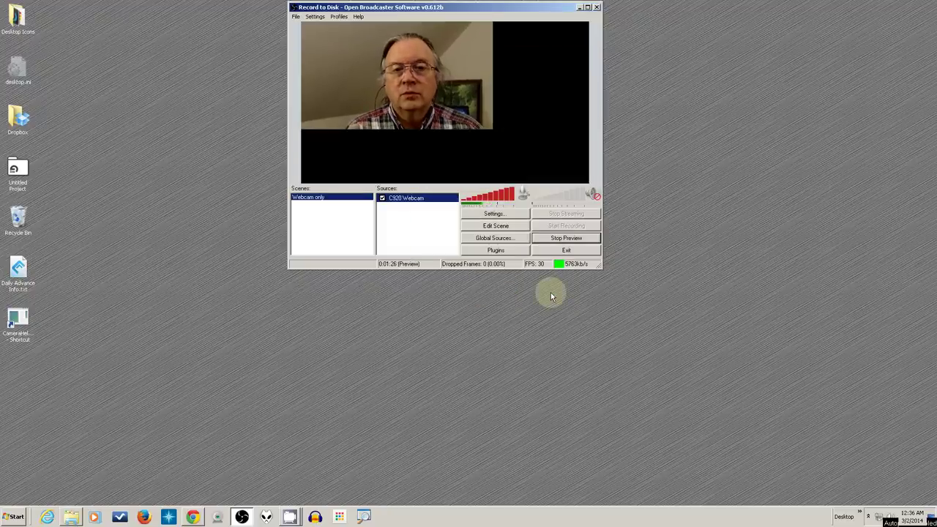
key(ctrl+Right)
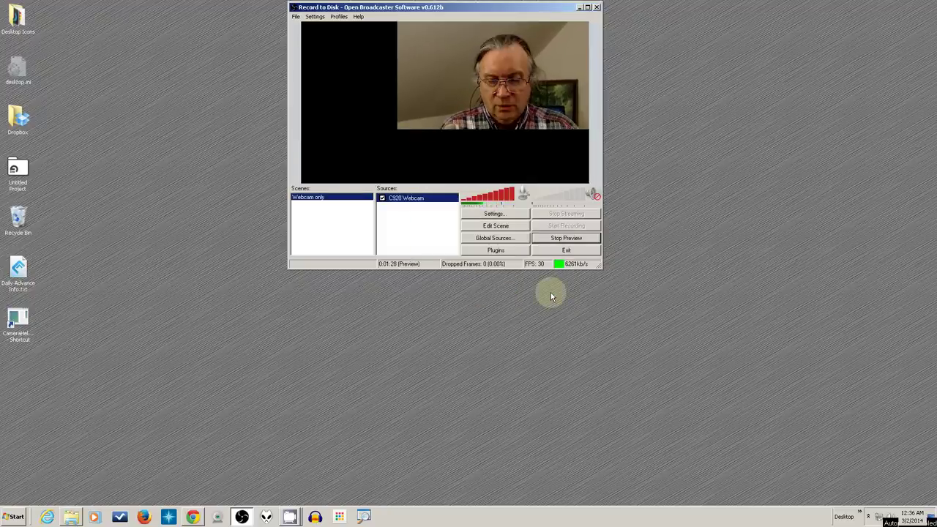
key(ctrl+c)
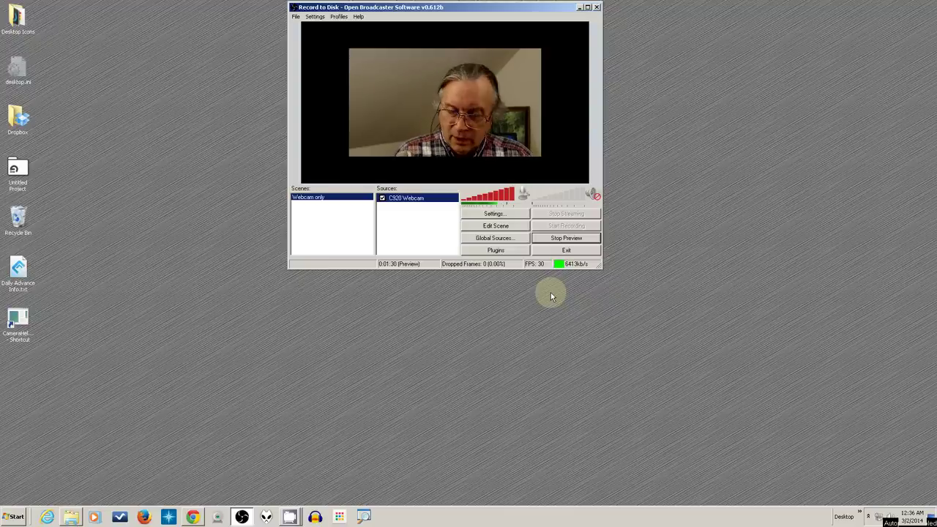
key(ctrl+Up)
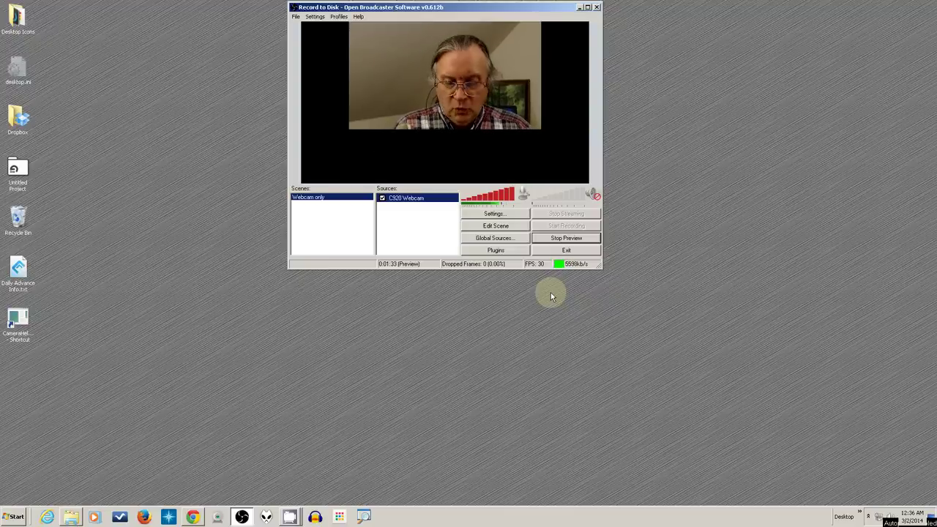
key(ctrl+Left)
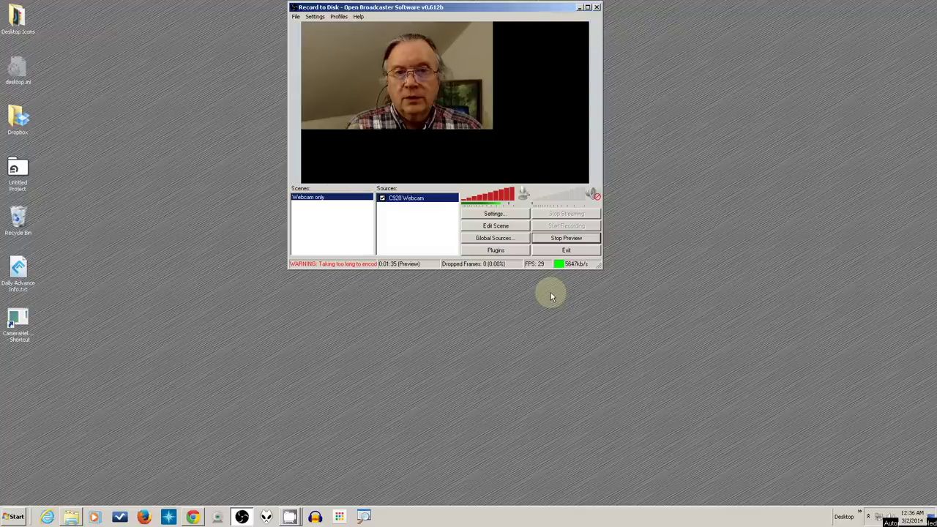
key(ctrl+h)
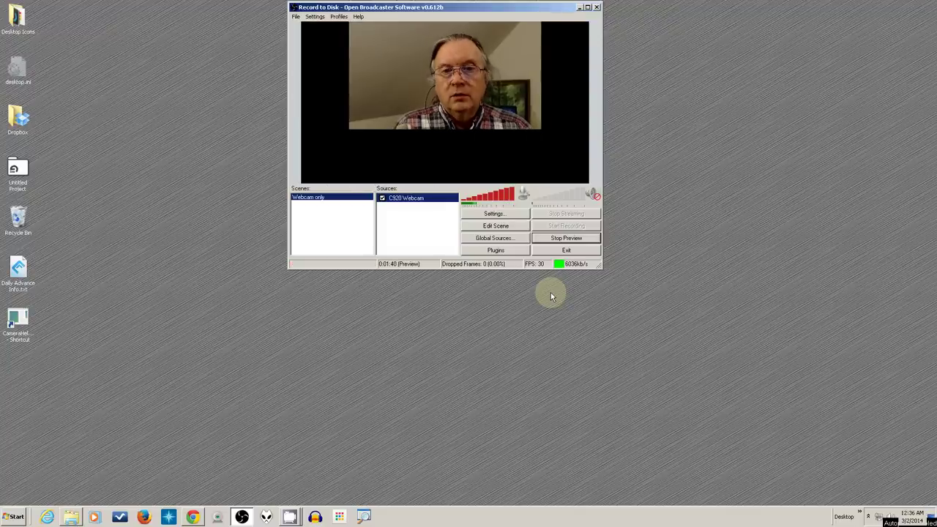
key(ctrl+Right)
key(ctrl+v)
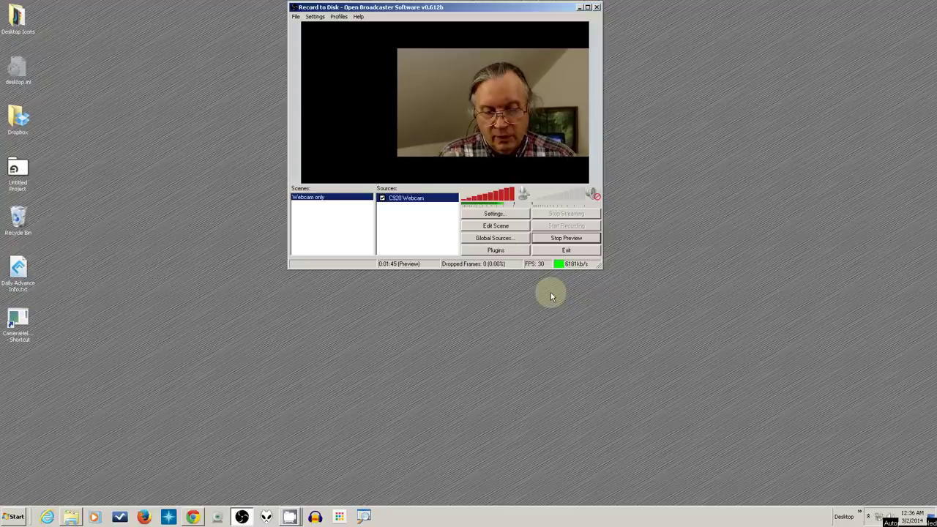
key(ctrl+h)
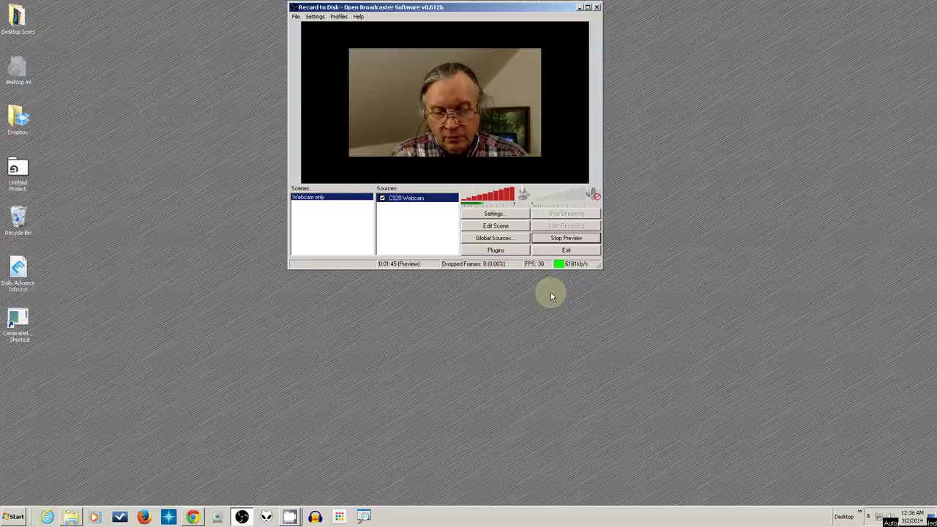
right_click(405, 199)
mouse_move(428, 221)
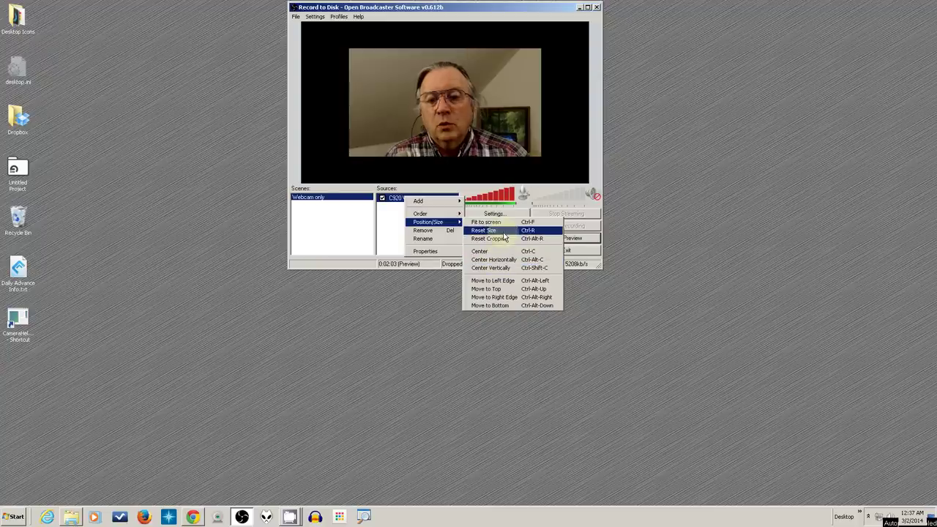
click(393, 234)
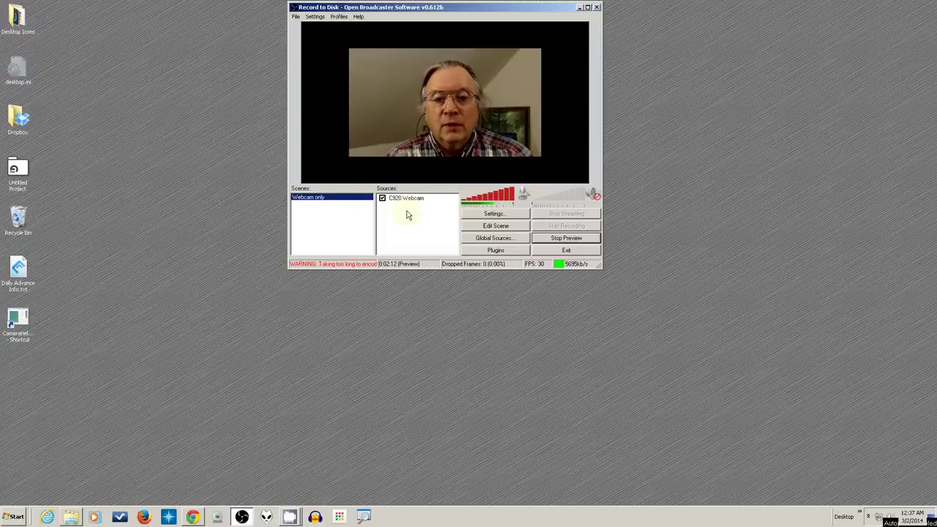
Add a new scene named 'Webcam and Monitor'.
right_click(334, 215)
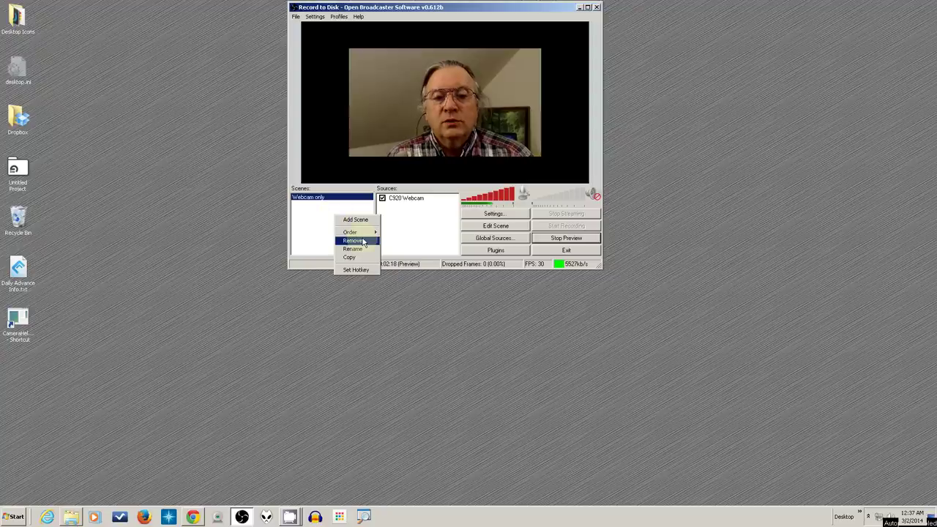
click(361, 221)
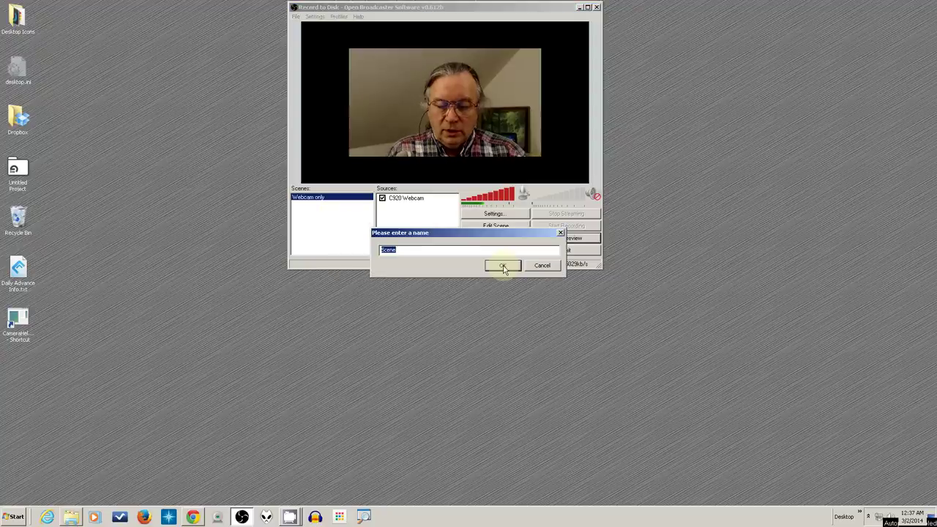
text(Webcam and )
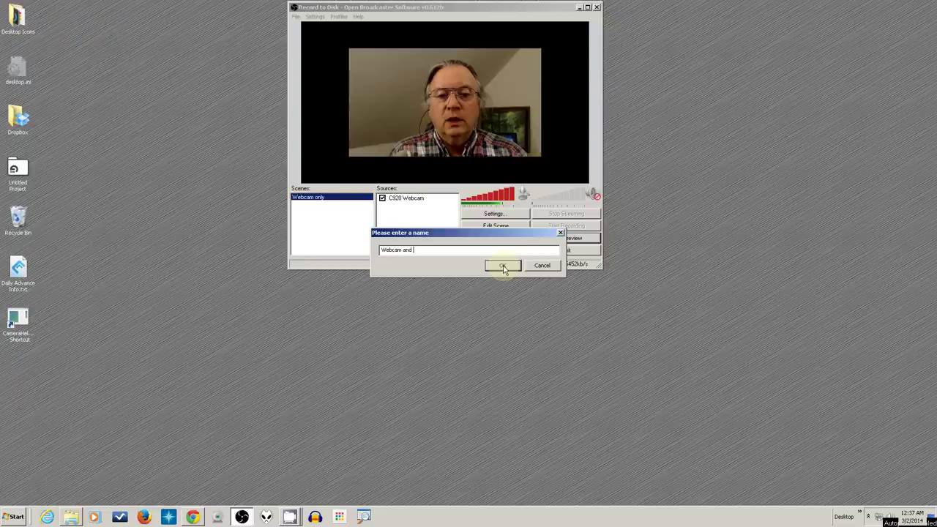
text(Moni)
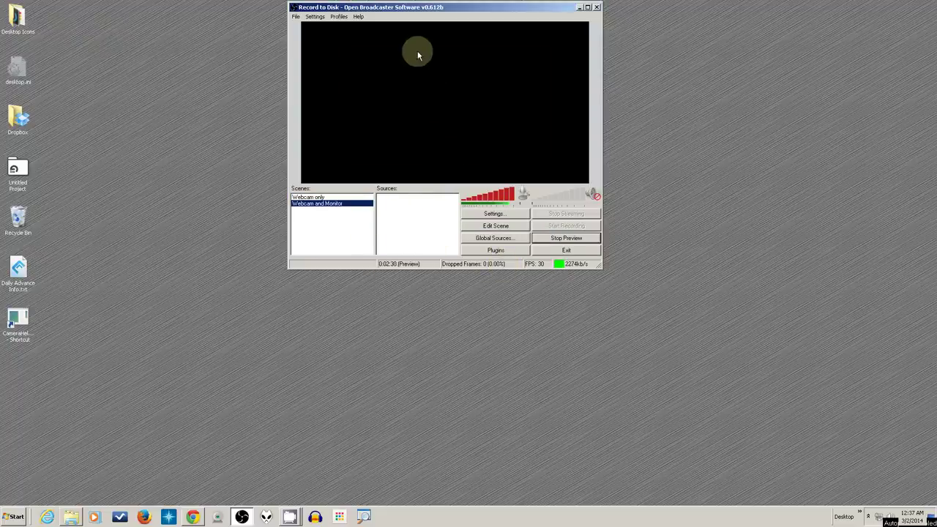
Add the C920 Webcam global source to the new scene with its default name.
right_click(399, 199)
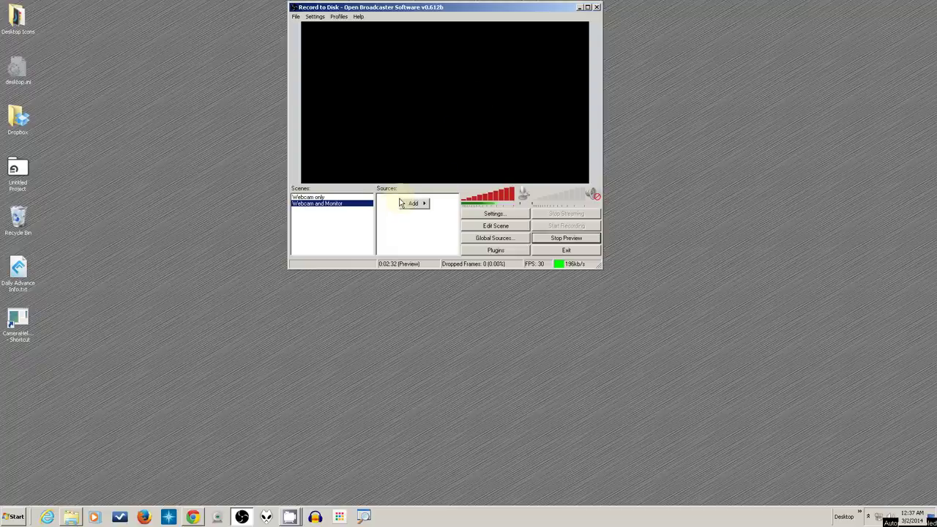
mouse_move(413, 207)
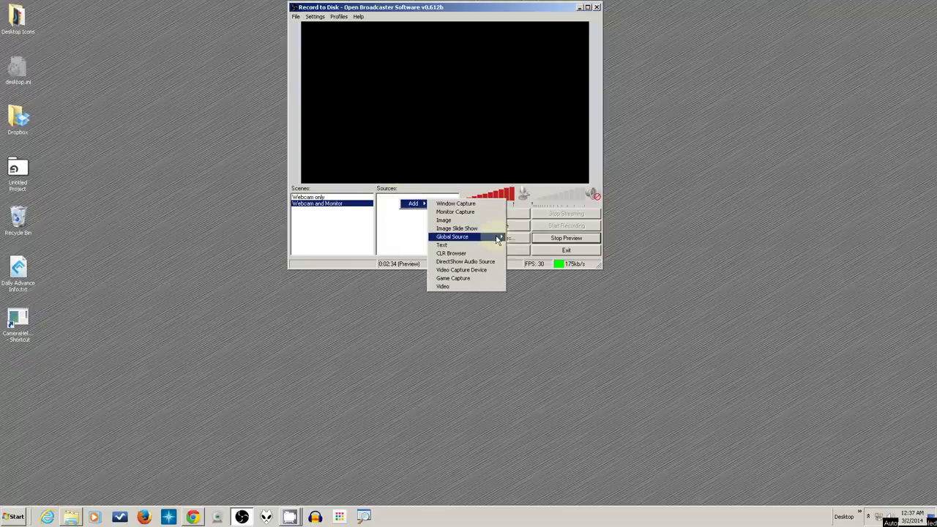
mouse_move(499, 236)
click(529, 238)
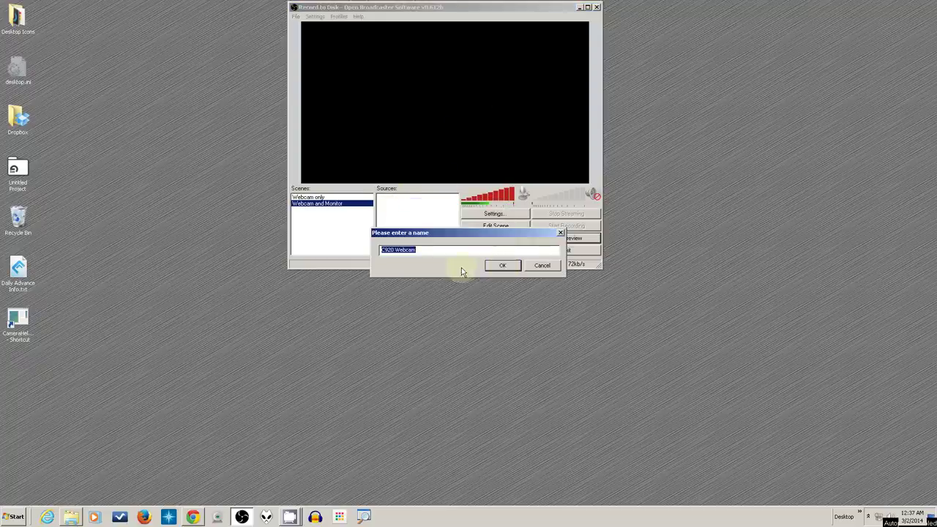
click(509, 267)
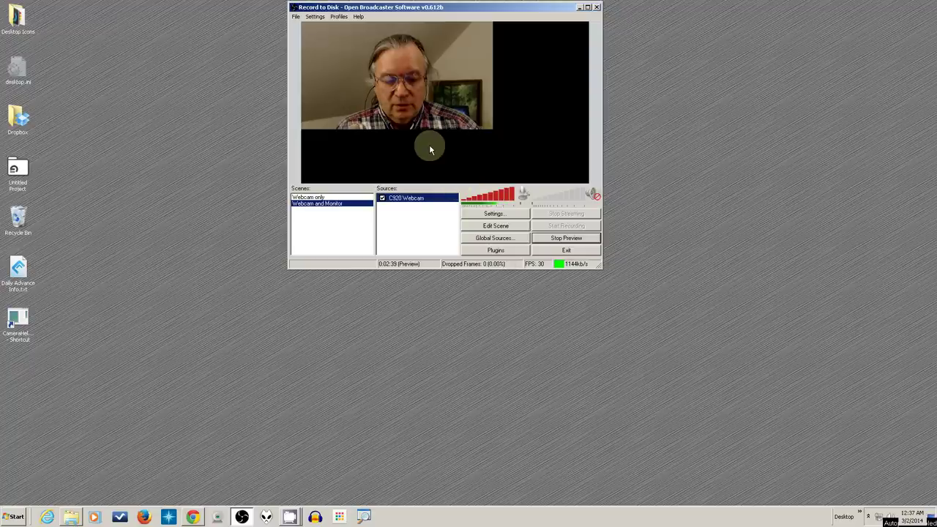
Create a global source 'Monitor Capture' that captures monitor 1.
click(495, 238)
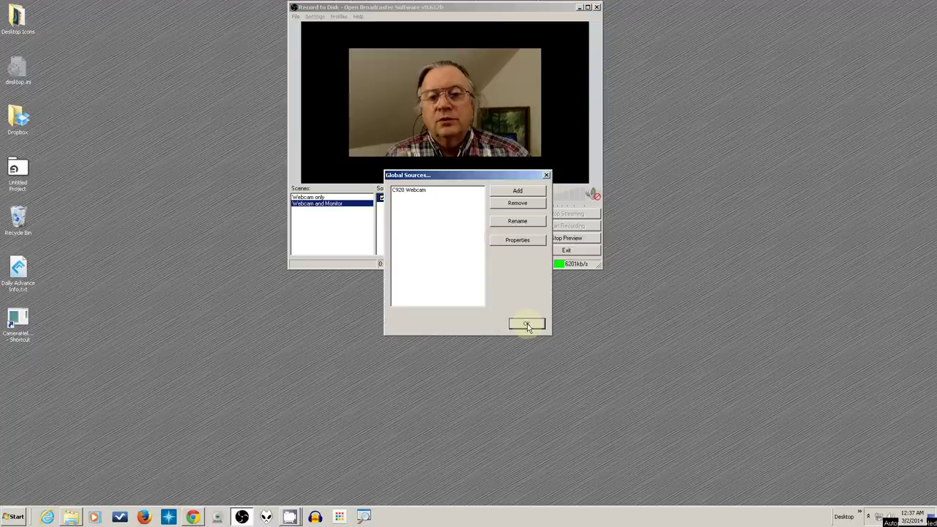
click(521, 191)
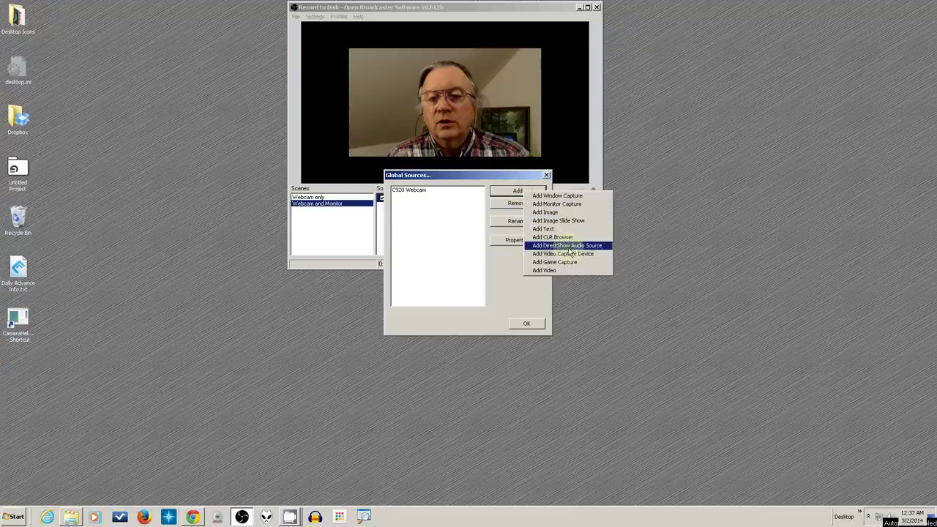
click(566, 205)
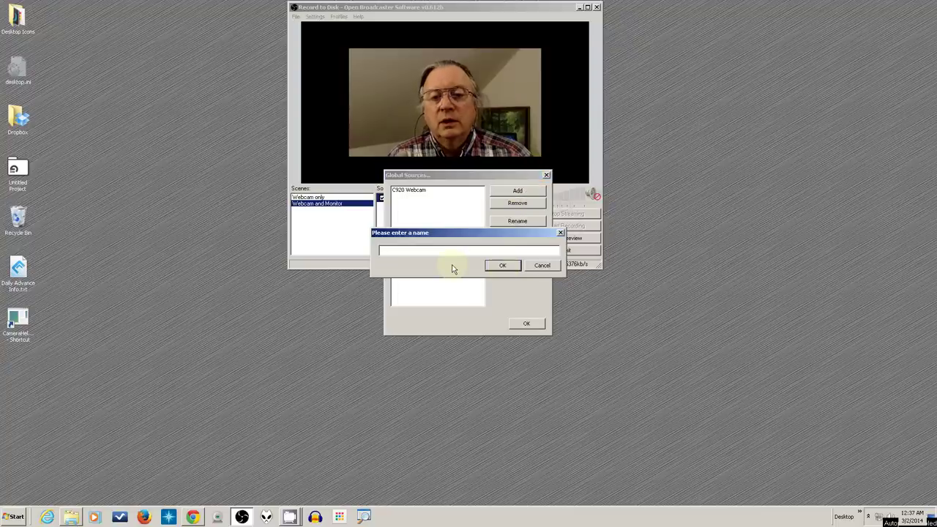
text(M)
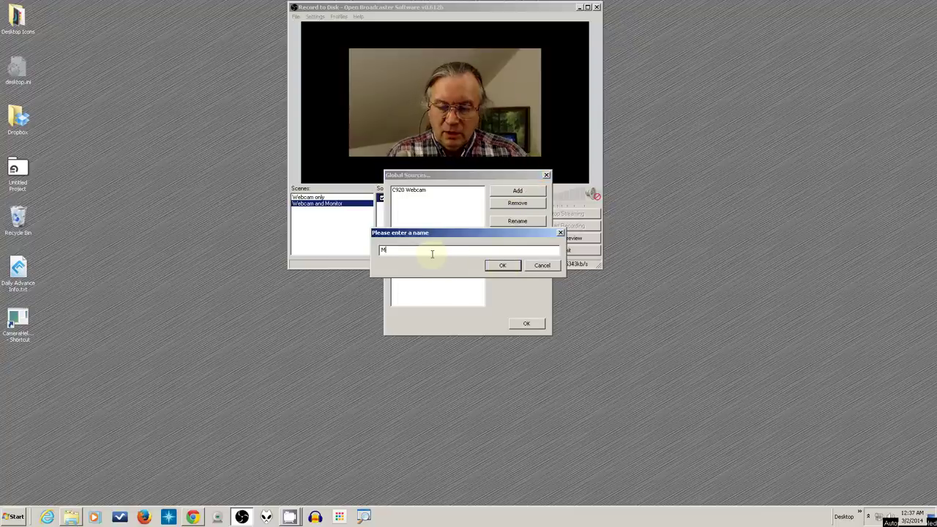
text(onito)
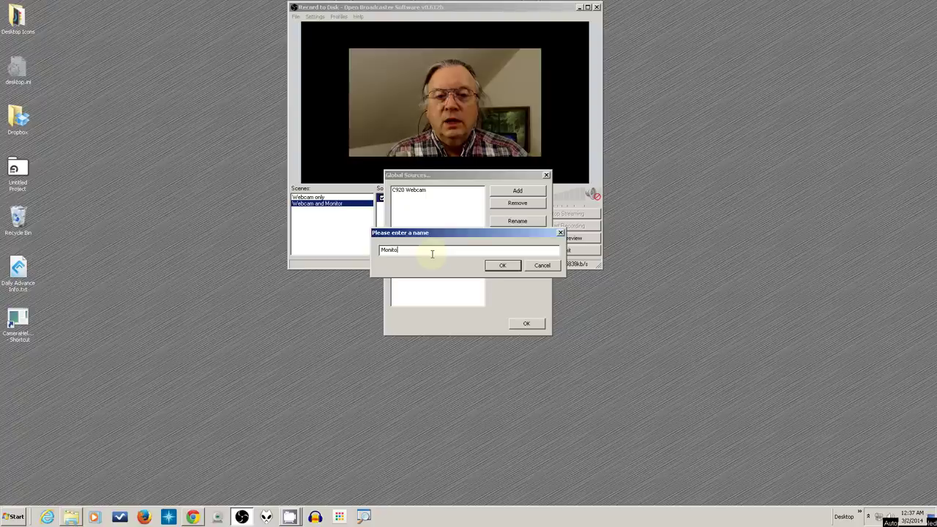
text(r )
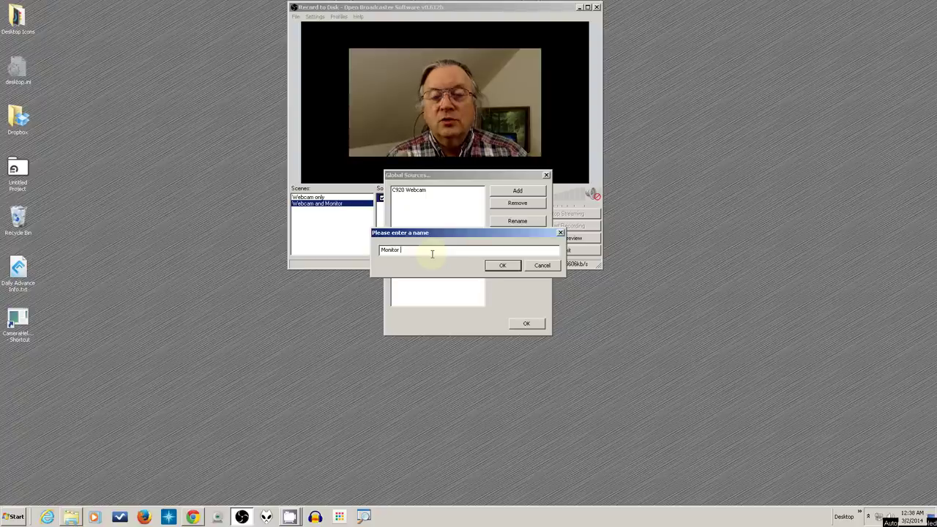
text(C)
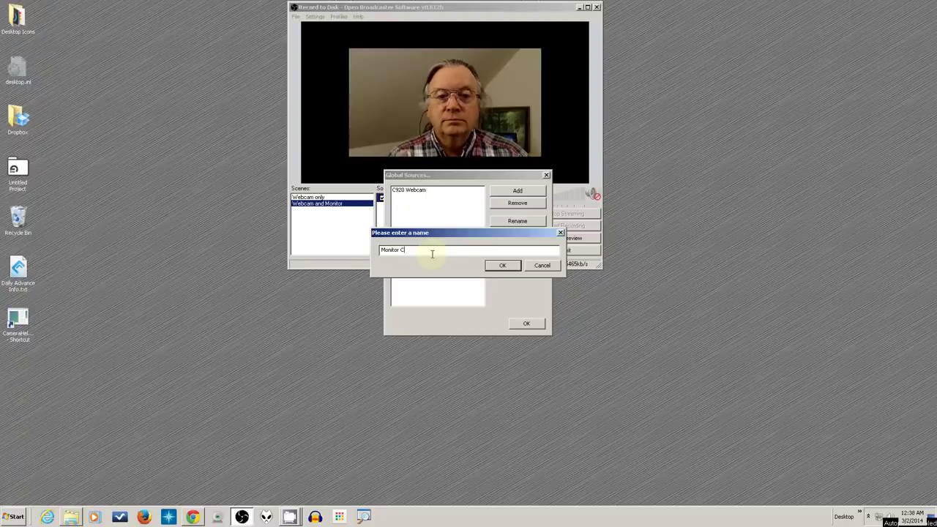
text(apture)
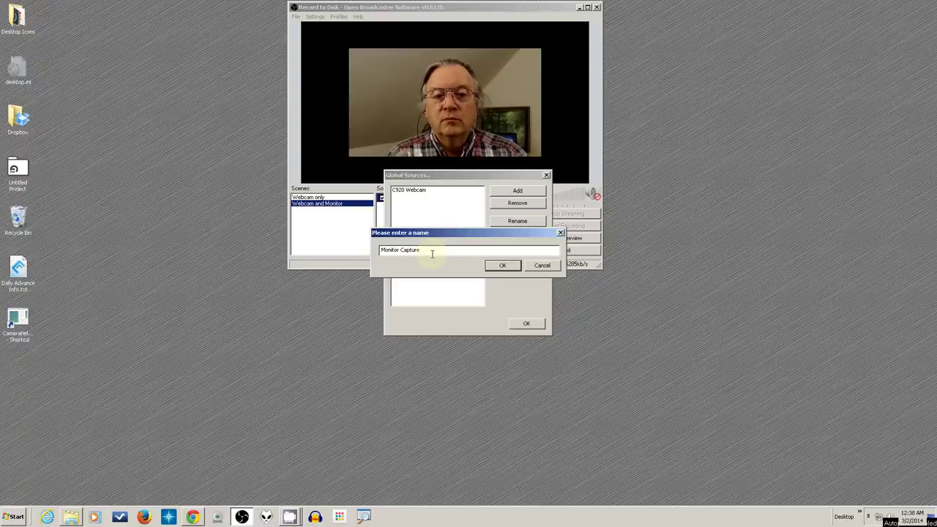
click(503, 265)
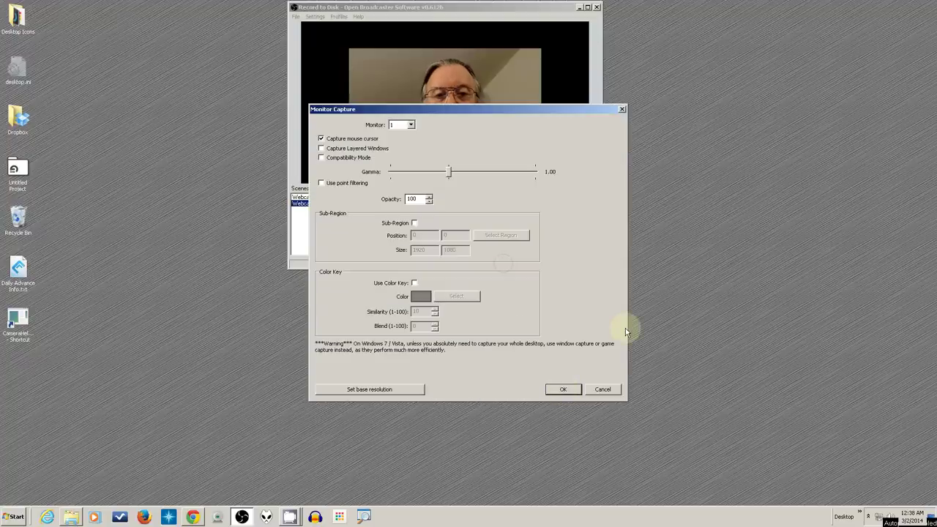
click(413, 126)
click(412, 127)
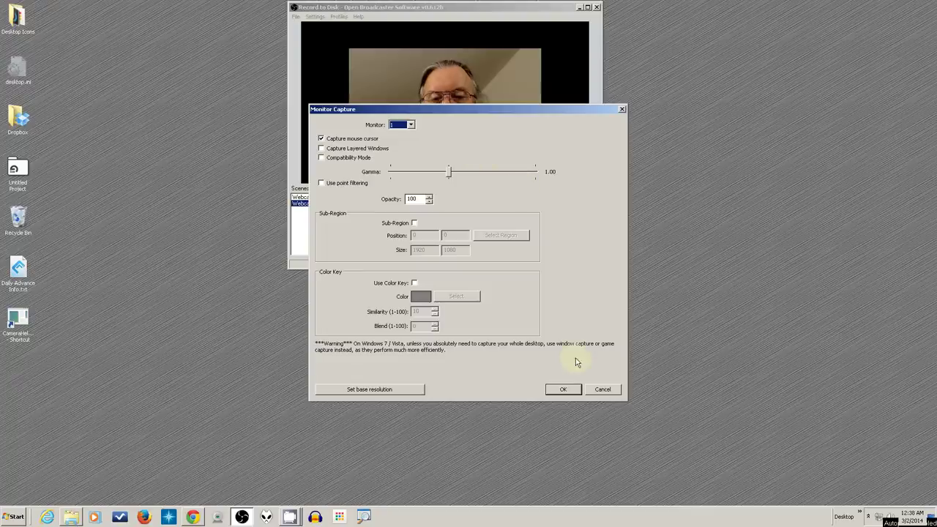
Save the capture settings and add Monitor Capture to the Webcam and Monitor scene.
click(564, 390)
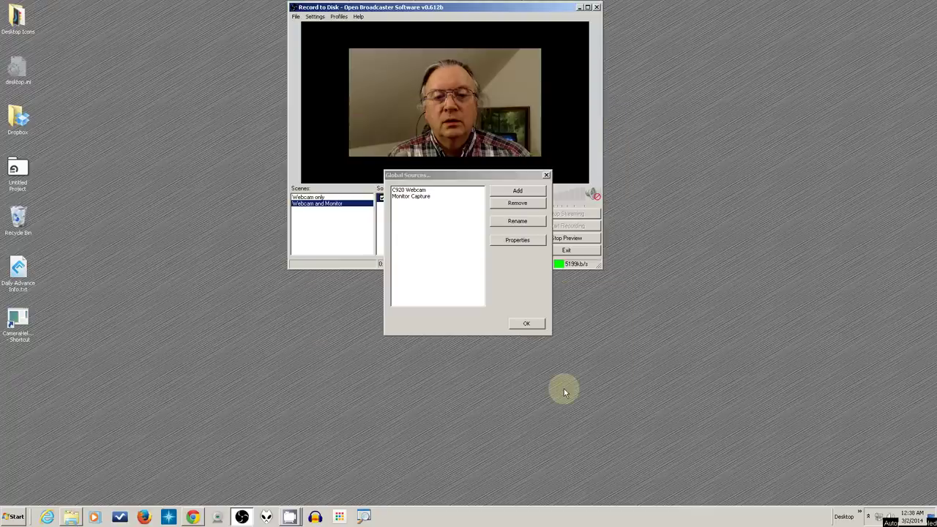
click(527, 325)
right_click(384, 222)
mouse_move(399, 226)
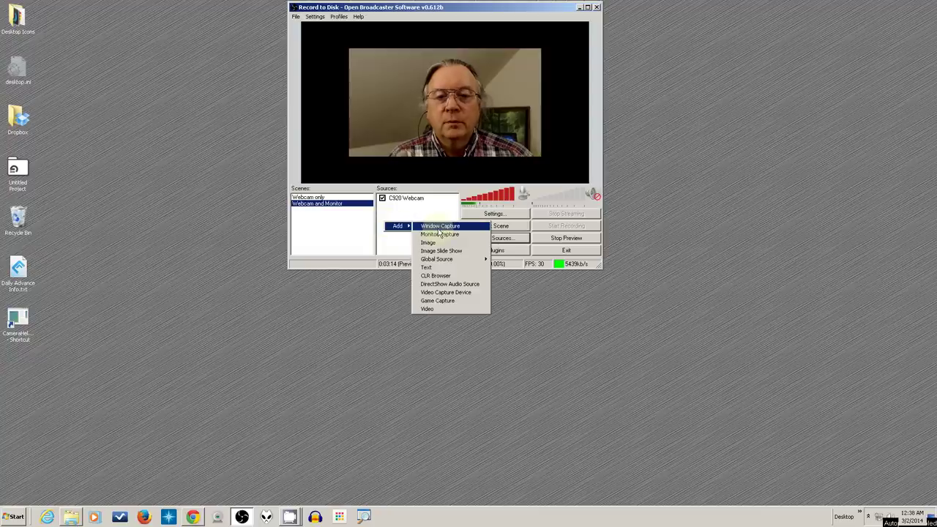
mouse_move(447, 260)
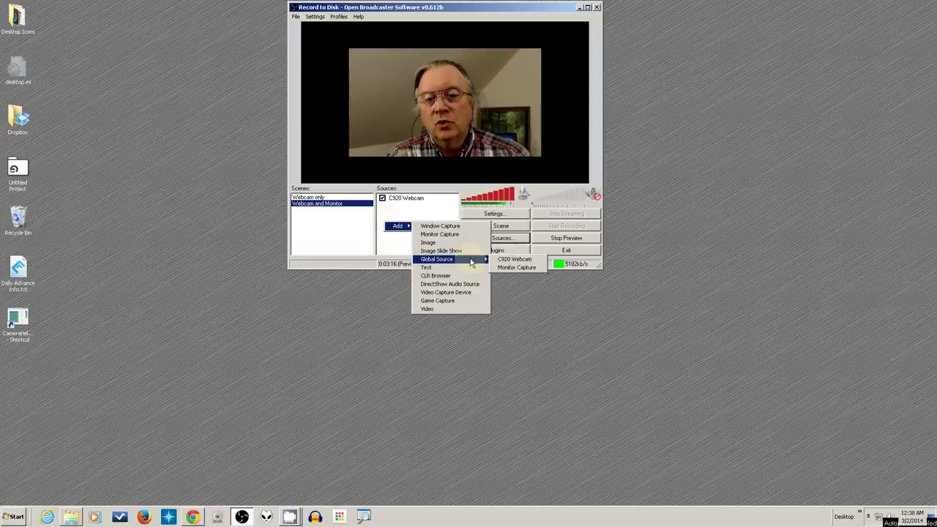
click(519, 268)
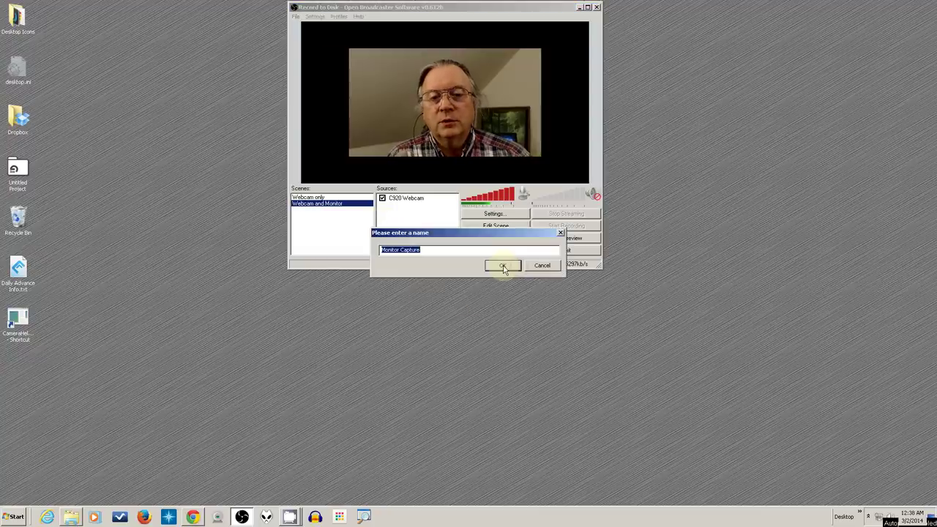
click(503, 267)
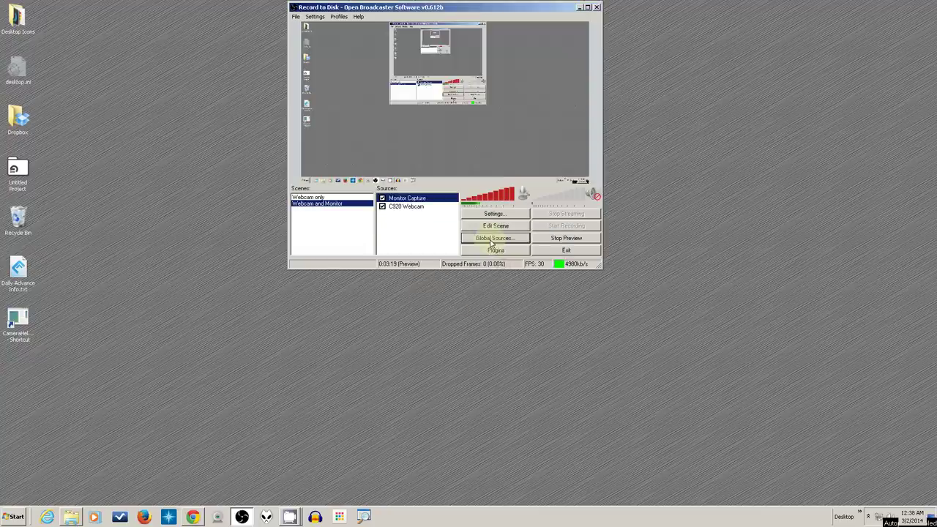
Move Monitor Capture below the C920 Webcam so the webcam shows on top.
right_click(418, 200)
mouse_move(433, 218)
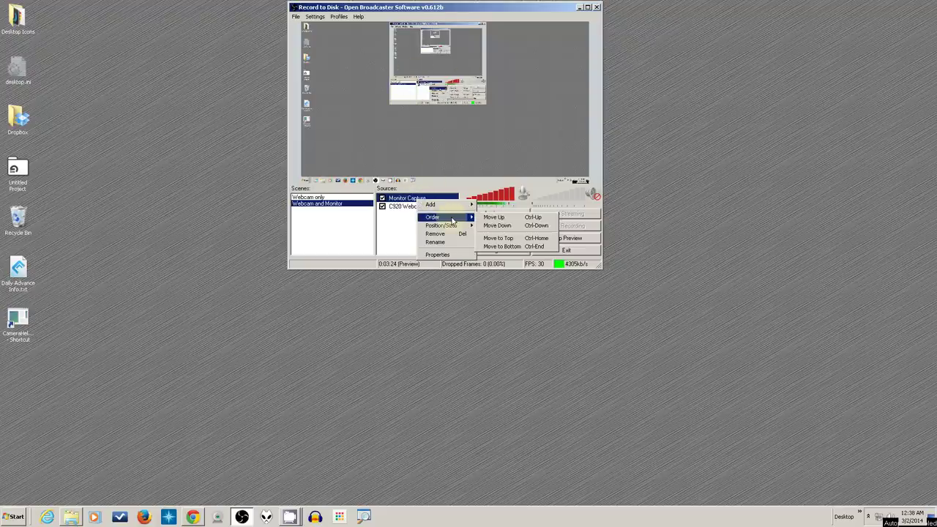
click(500, 247)
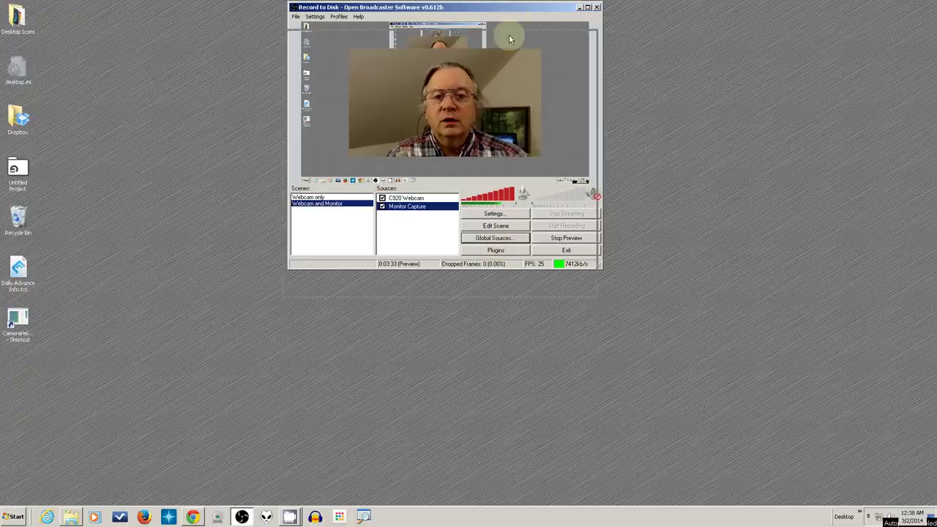
Reposition the OBS window back to the top centre of the screen.
drag(513, 7, 778, 180)
drag(719, 178, 481, 157)
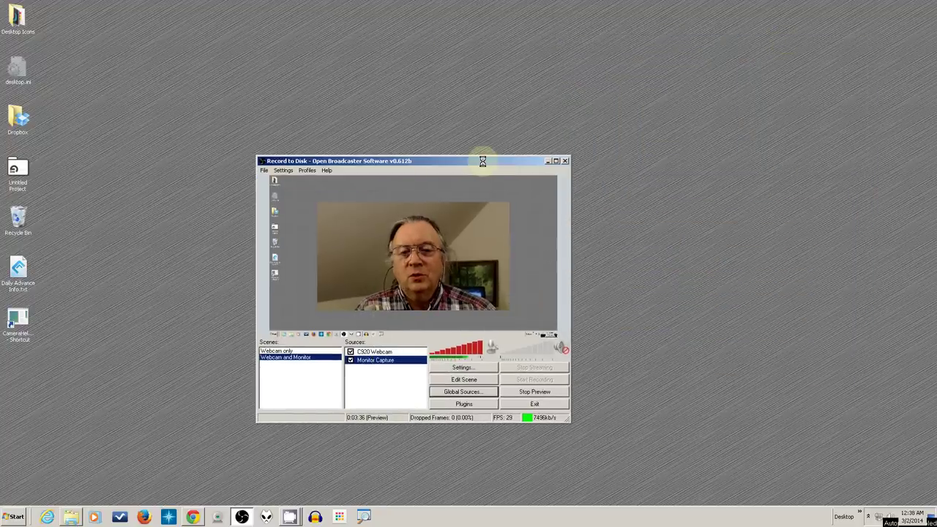
drag(552, 18, 487, 8)
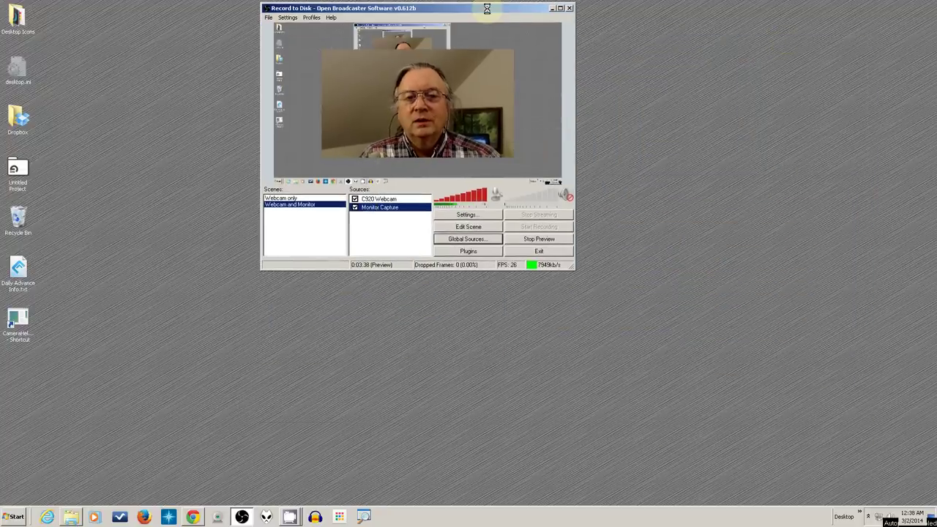
drag(833, 26, 838, 27)
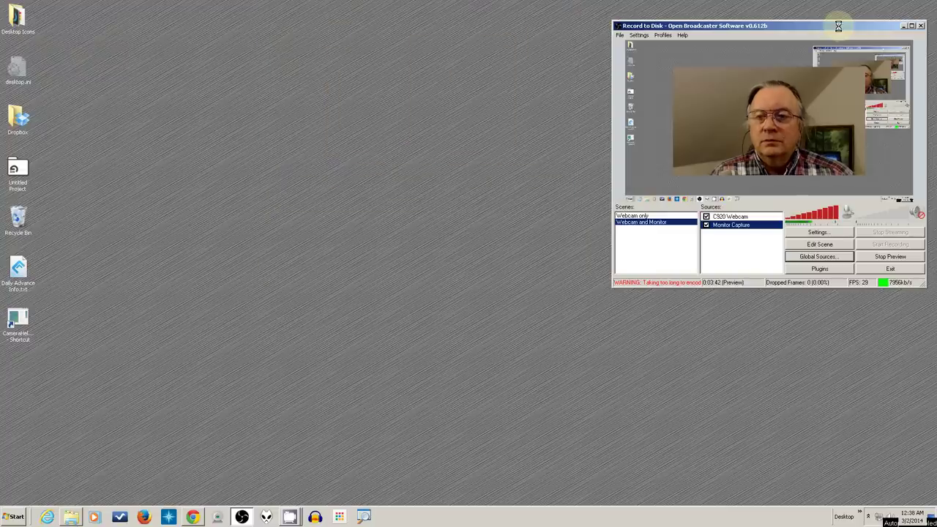
drag(839, 26, 486, 27)
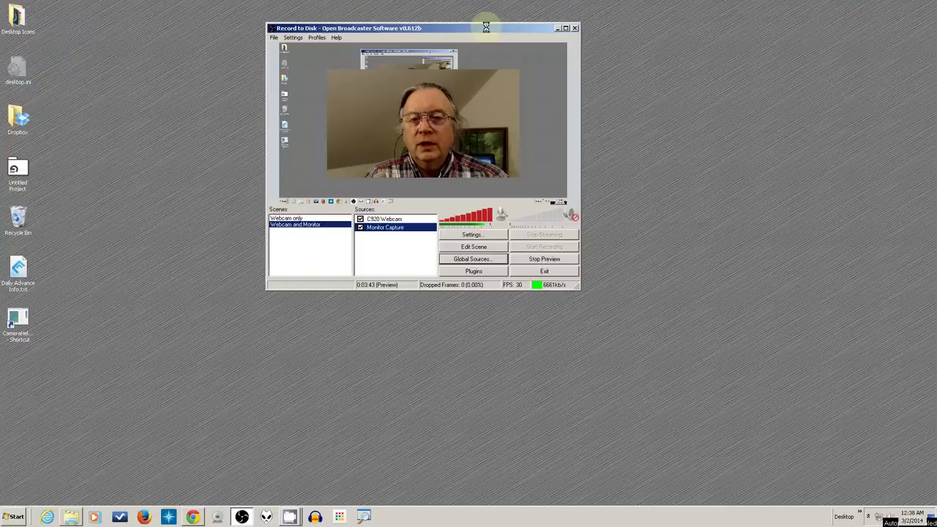
Switch between the two scenes, ending on Webcam only.
click(294, 219)
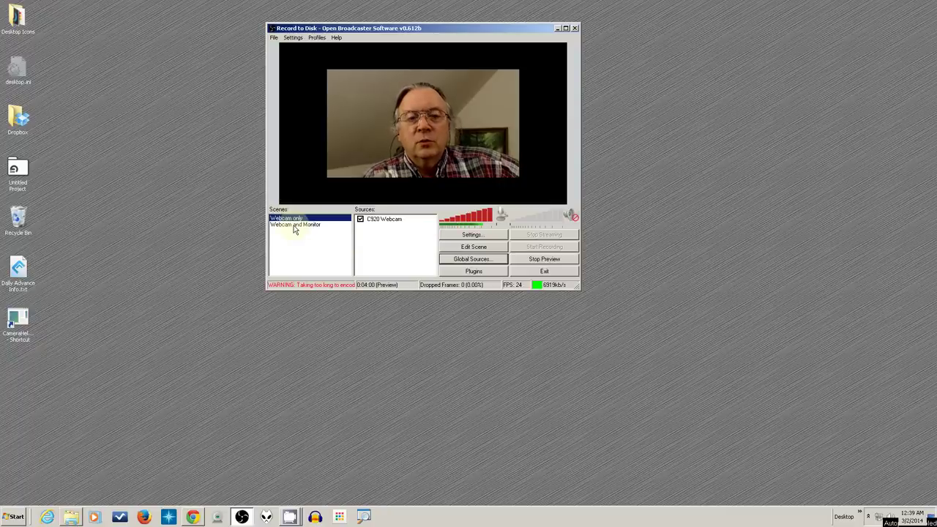
click(295, 224)
click(291, 219)
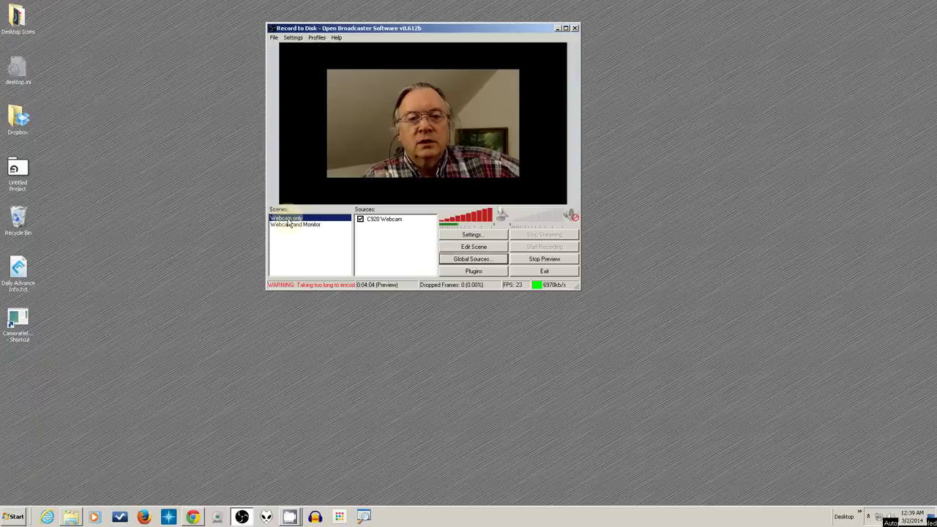
Assign Ctrl+Alt+1 as the Webcam only scene hotkey, then select Webcam and Monitor.
right_click(292, 219)
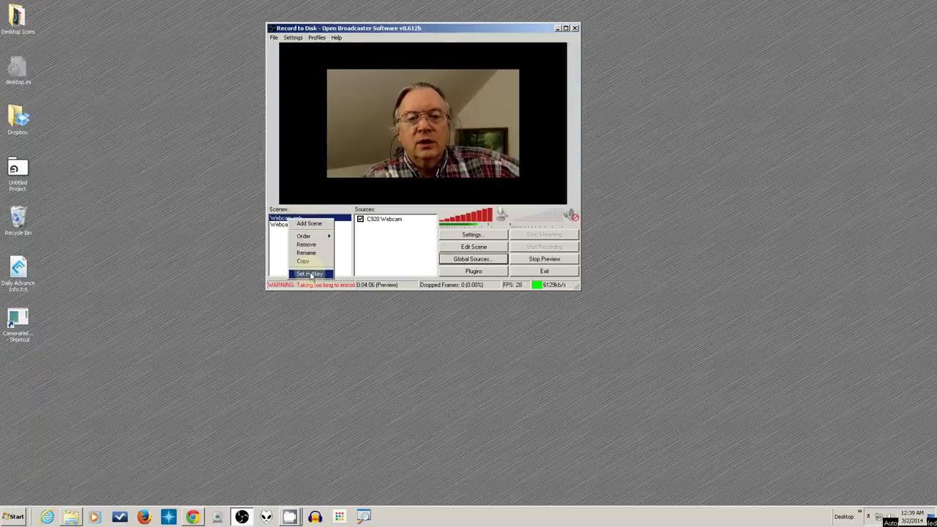
click(309, 274)
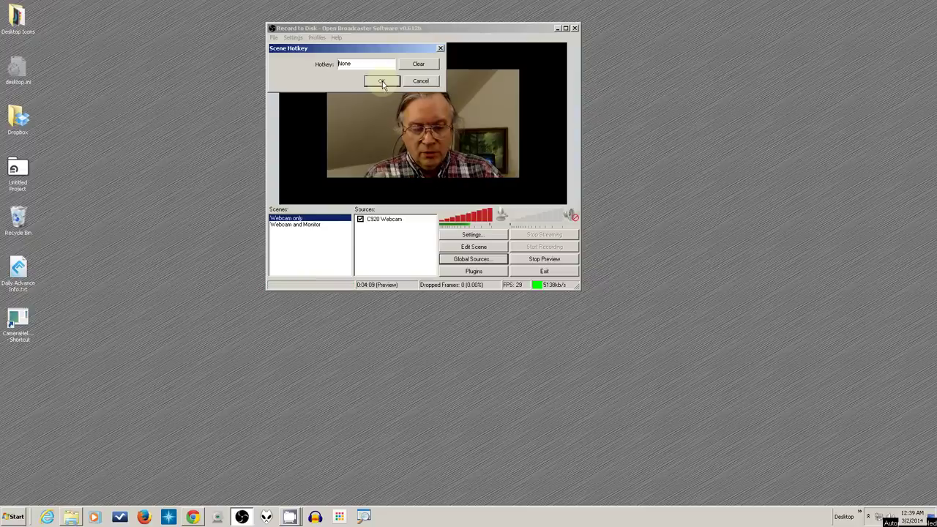
key(ctrl+alt+1)
click(382, 81)
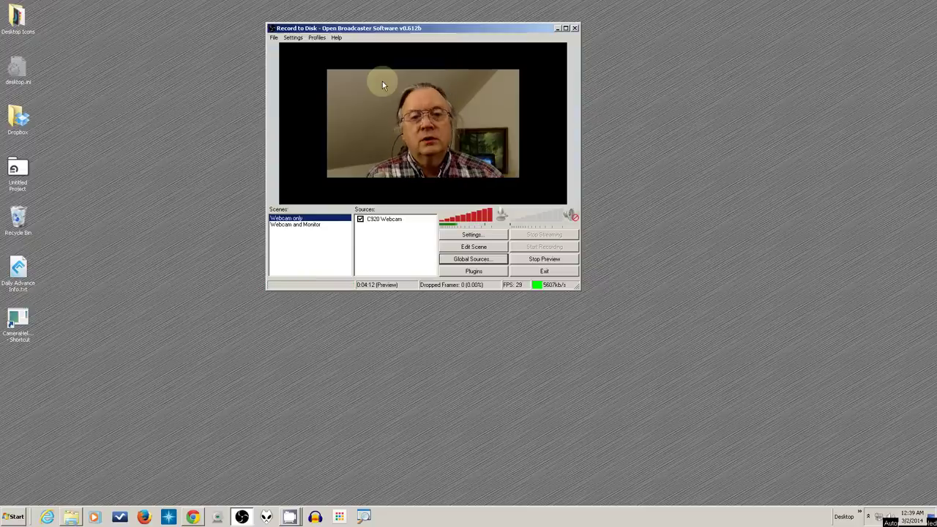
click(297, 226)
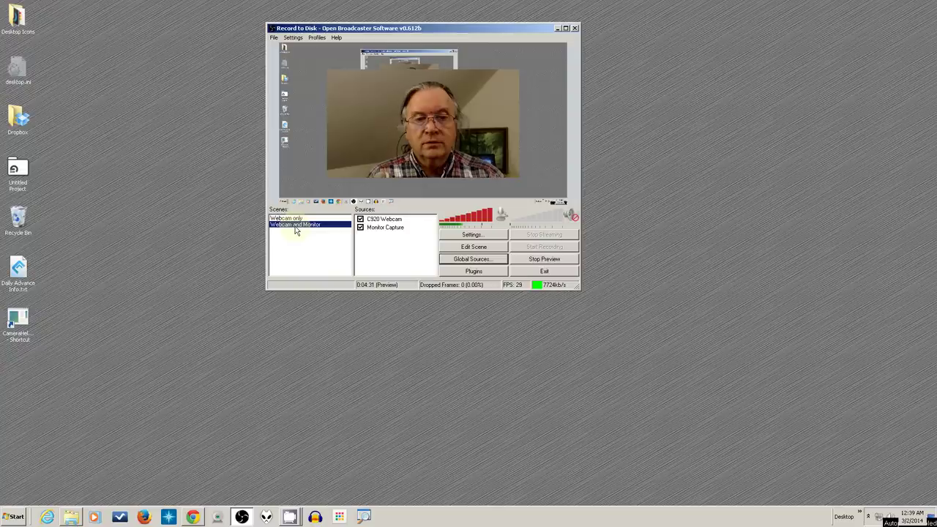
Assign Ctrl+Shift+Q as the Webcam and Monitor scene hotkey.
right_click(296, 229)
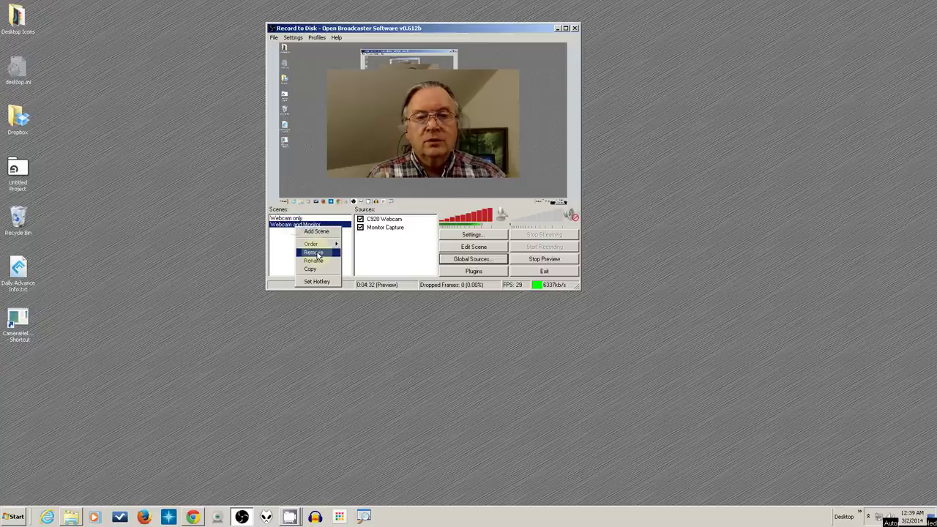
click(317, 283)
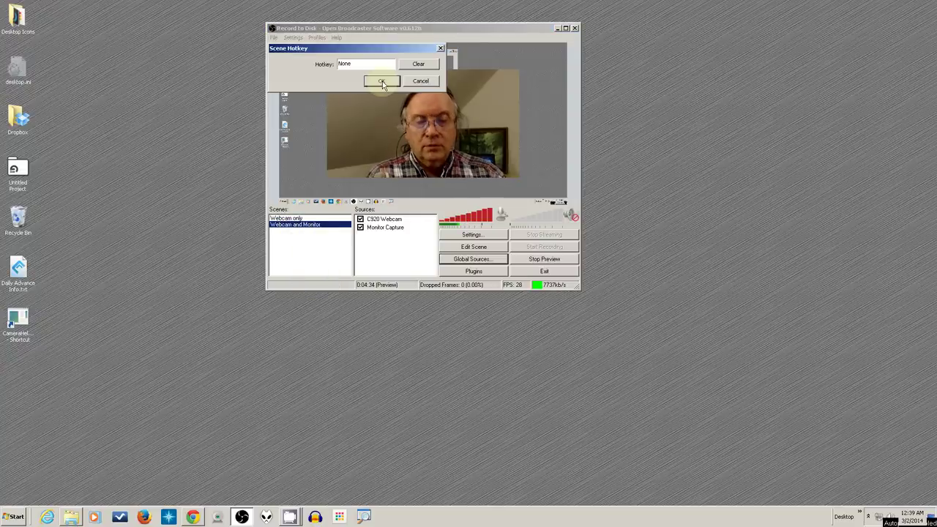
key(ctrl+shift+q)
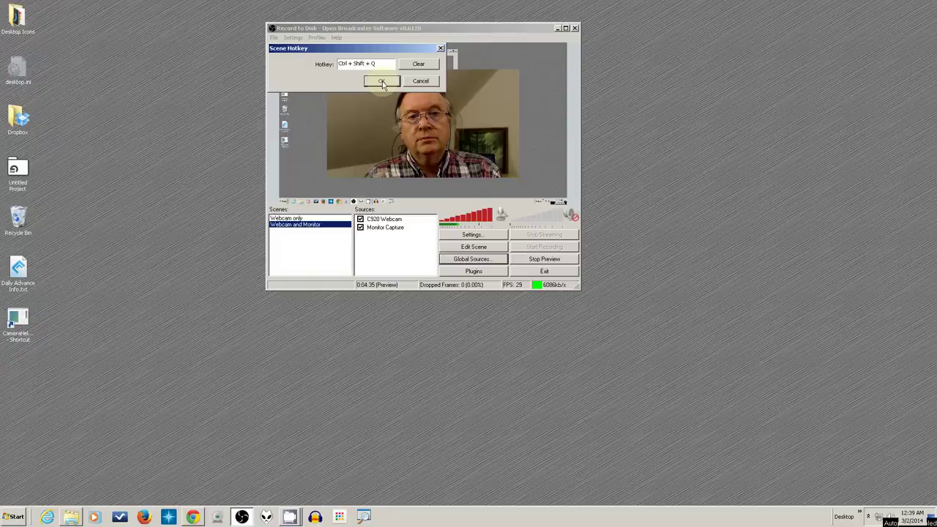
click(383, 82)
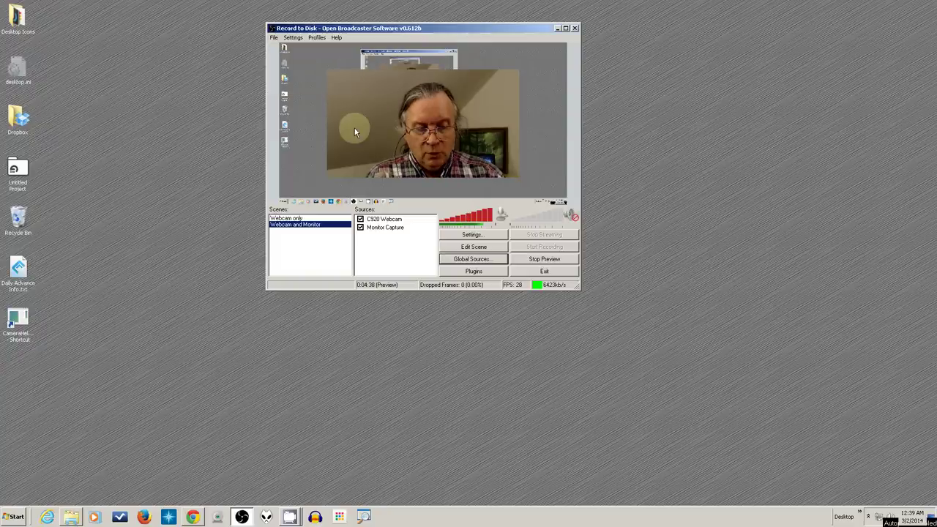
Test the Ctrl+Shift+Q and Ctrl+Shift+W hotkeys by toggling between both scenes.
key(ctrl+shift+q)
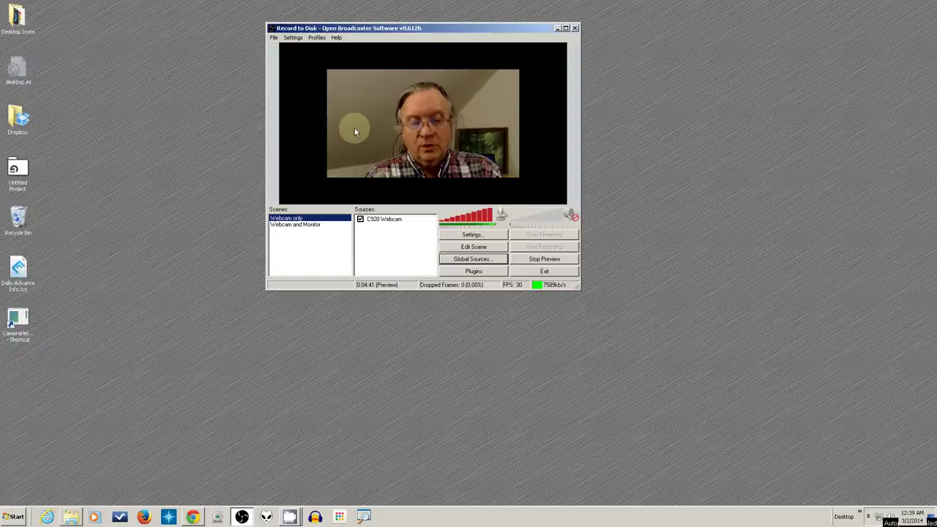
key(ctrl+shift+w)
key(ctrl+shift+q)
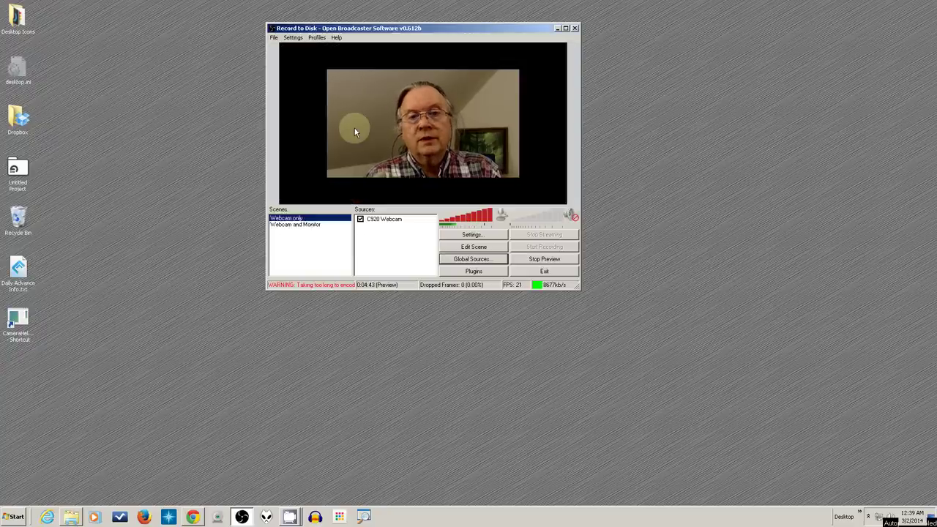
key(ctrl+shift+w)
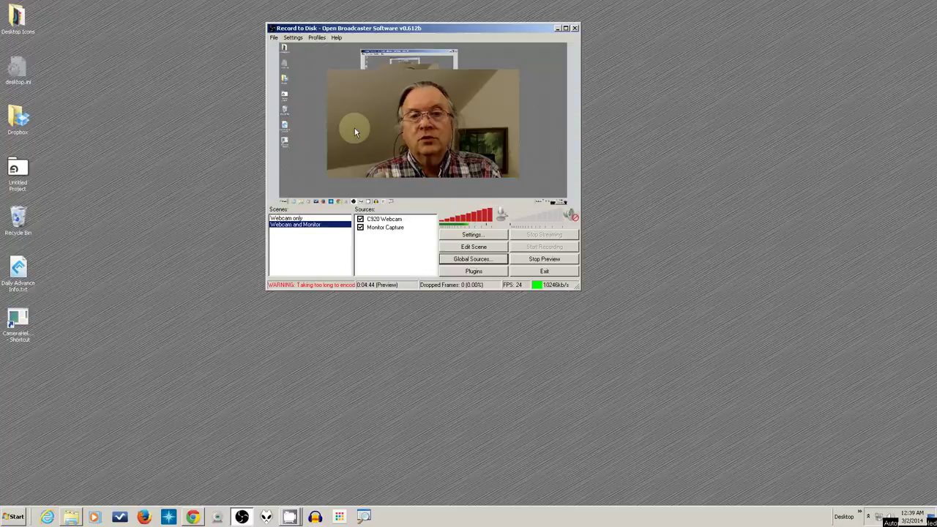
key(ctrl+shift+q)
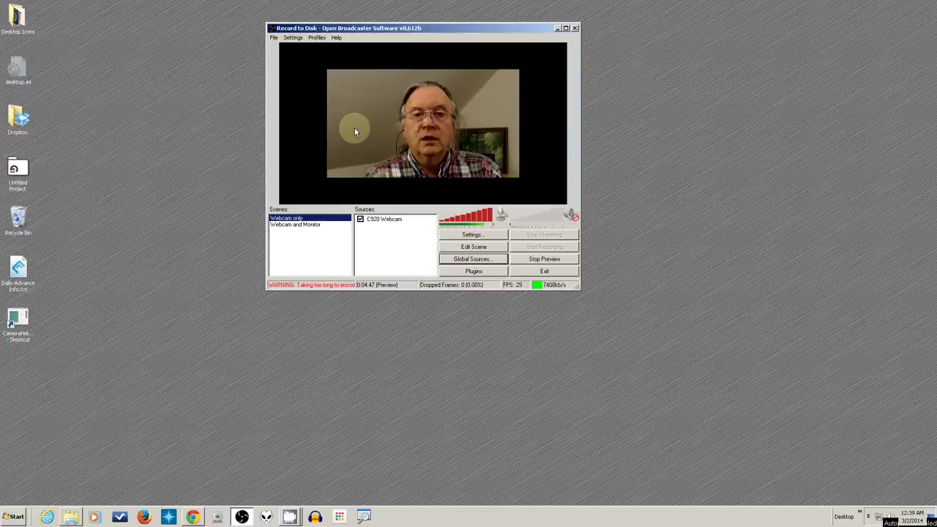
key(ctrl+shift+w)
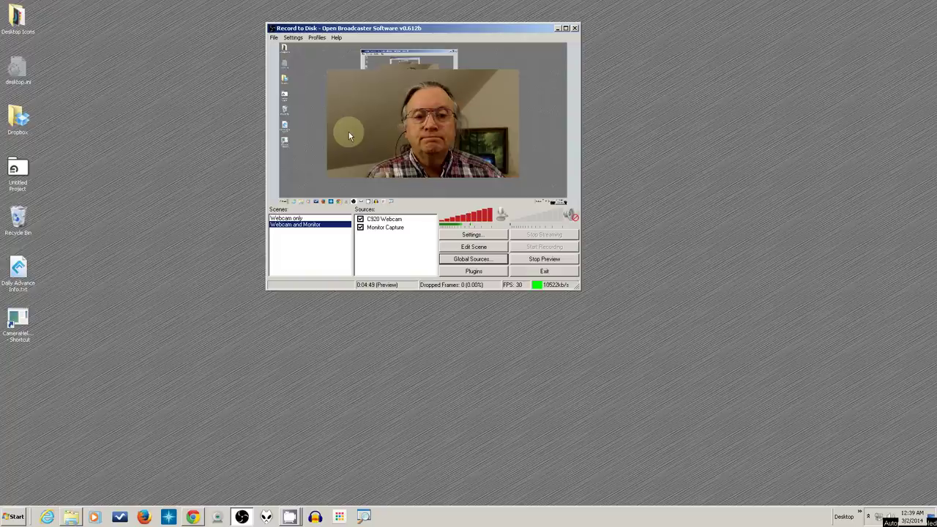
Rename the Webcam only scene to 'W-Webcam only'.
right_click(298, 220)
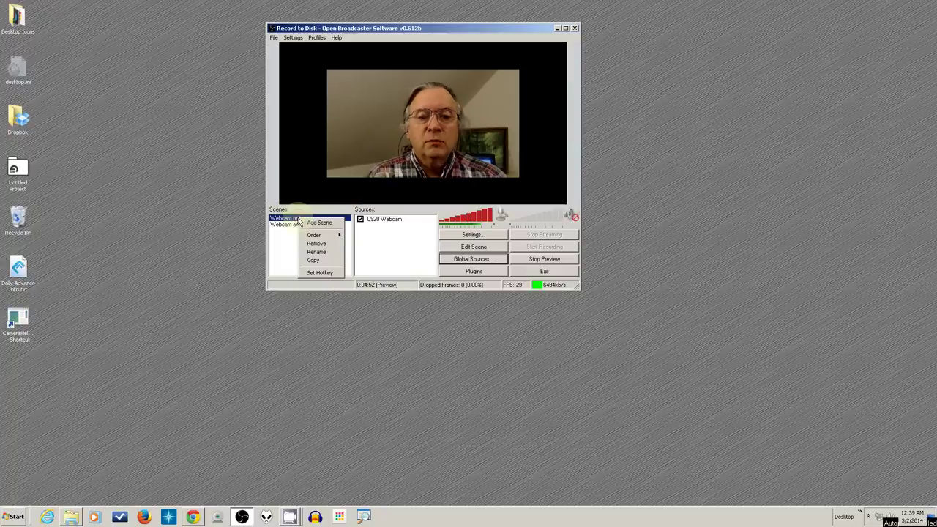
click(325, 252)
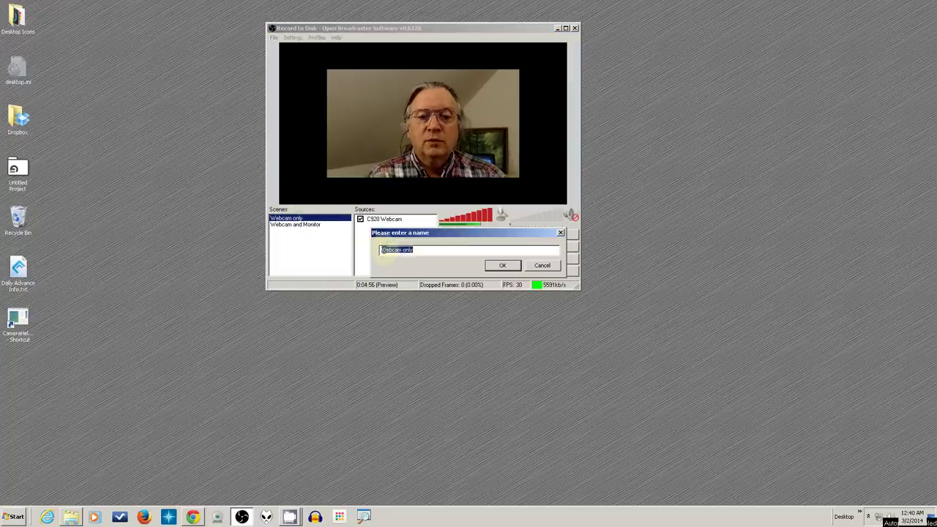
click(382, 251)
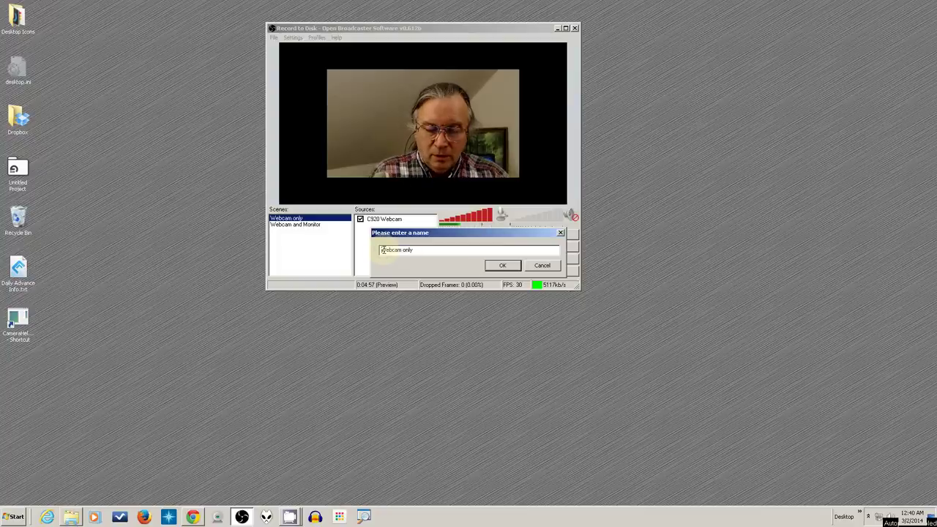
text(V-)
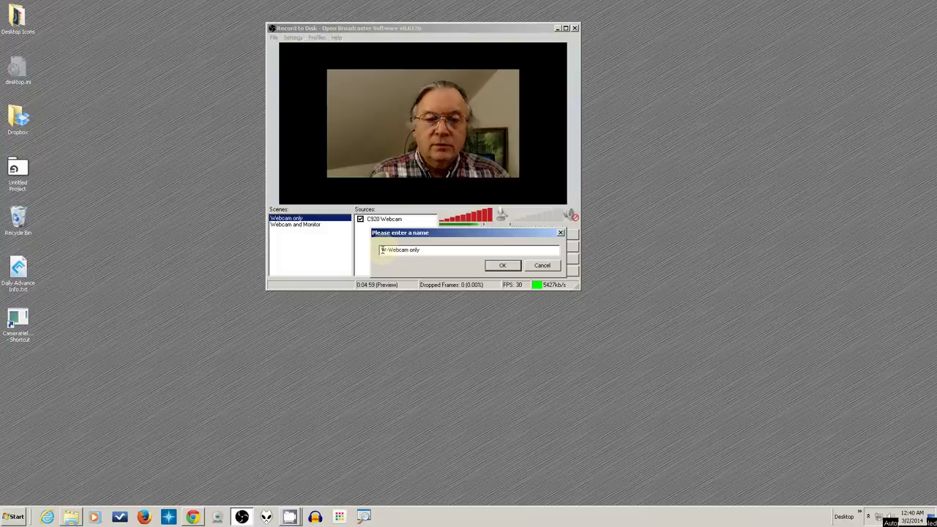
click(503, 265)
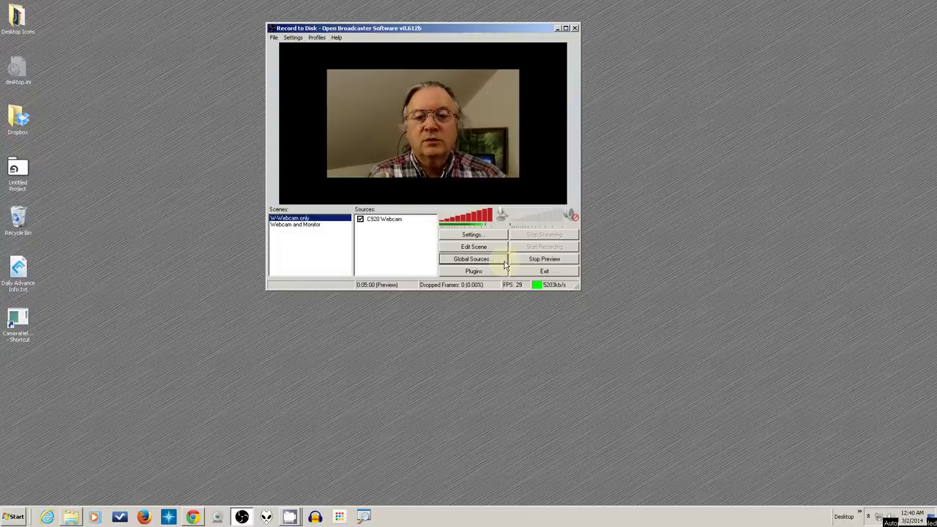
Rename the Webcam and Monitor scene to 'Q-Webcam and Monitor'.
right_click(290, 225)
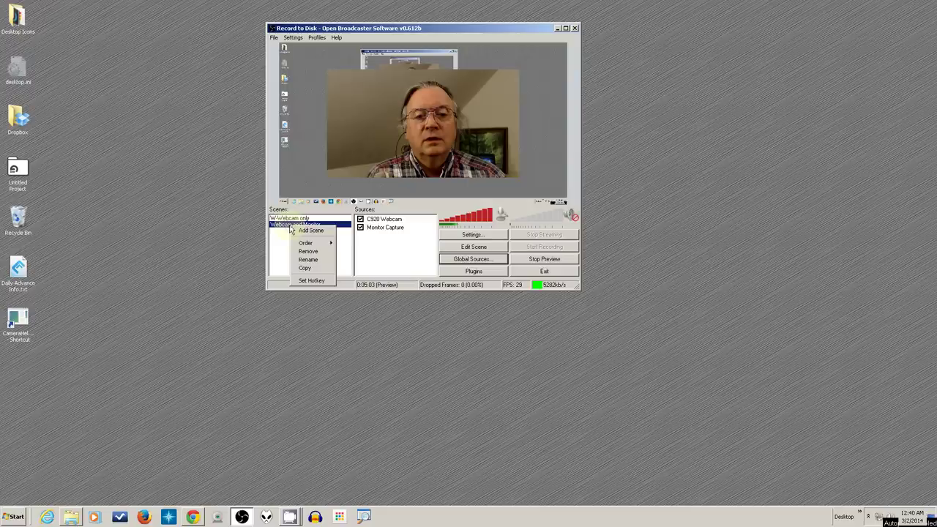
click(308, 260)
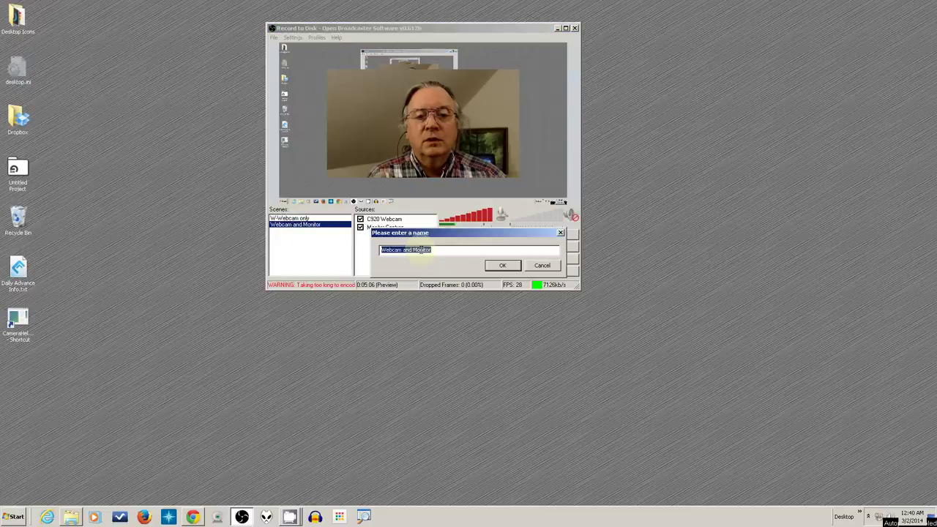
click(381, 250)
text(Q:)
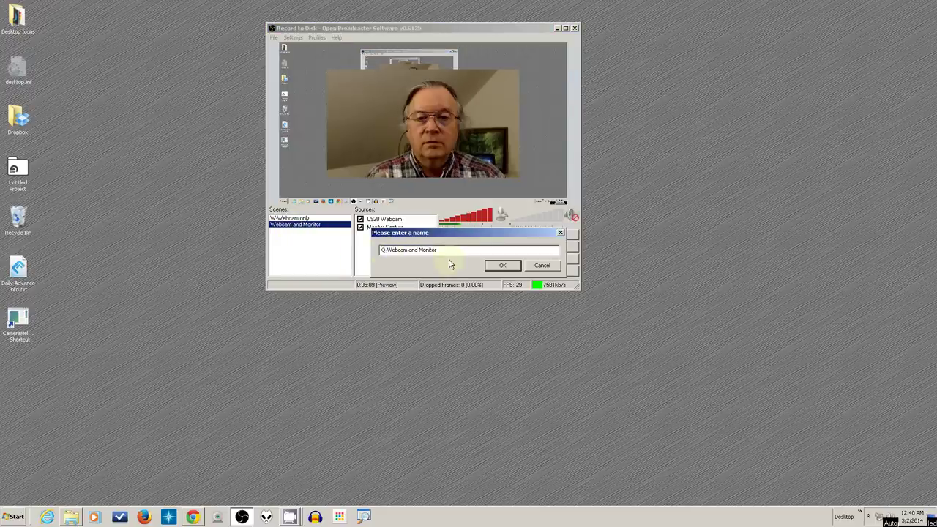
key(Return)
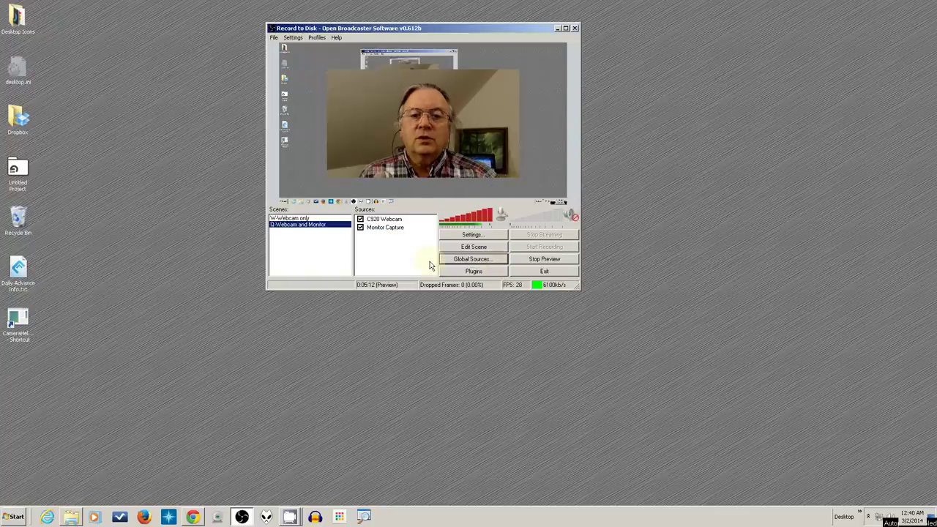